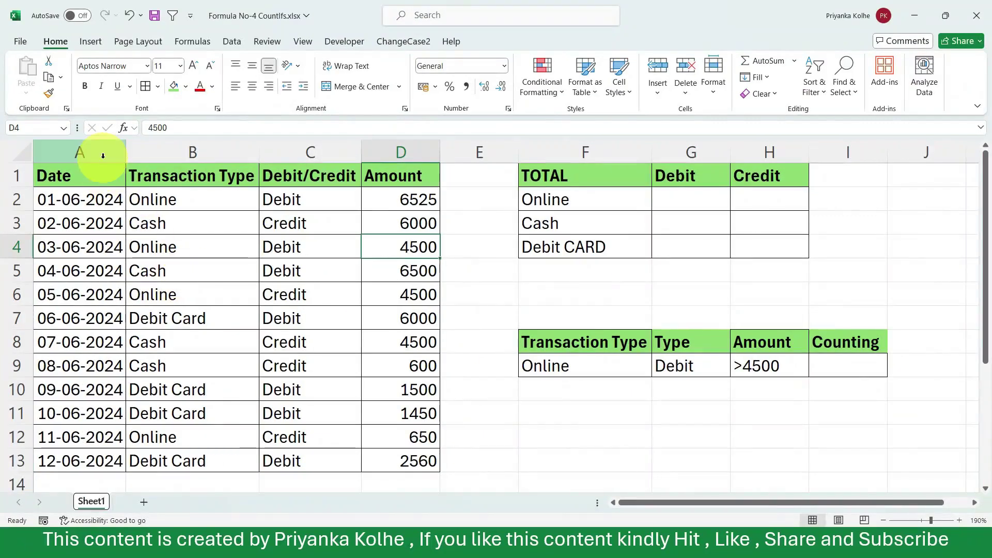
Review the Date, Transaction Type, Debit/Credit and Amount columns of the transaction table.
left_click(100, 151)
left_click(185, 154)
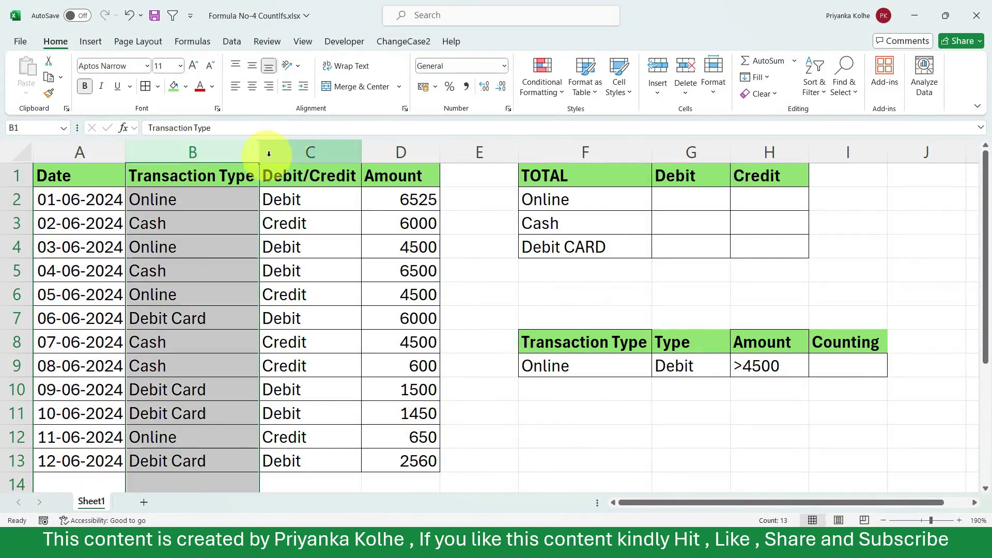
left_click(279, 152)
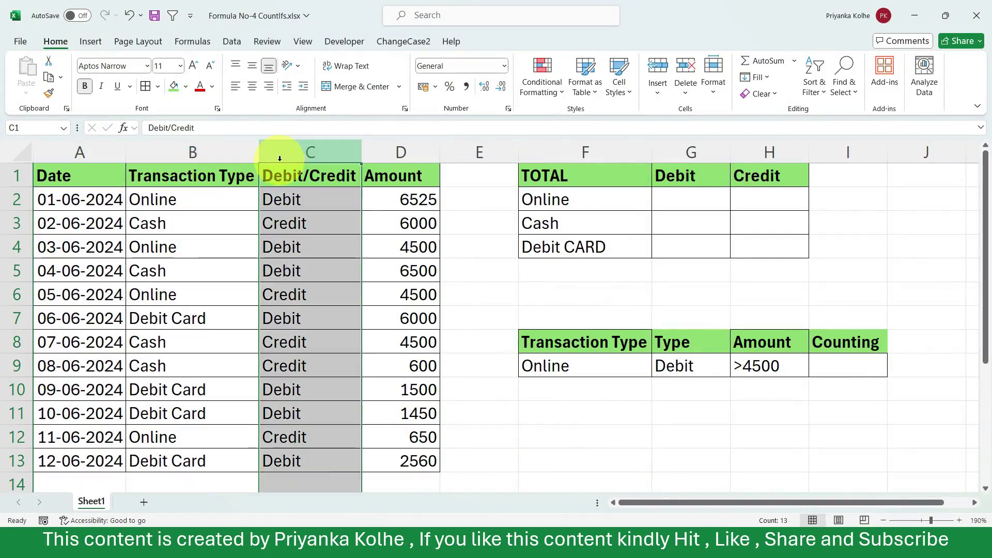
left_click(394, 151)
left_click(184, 268)
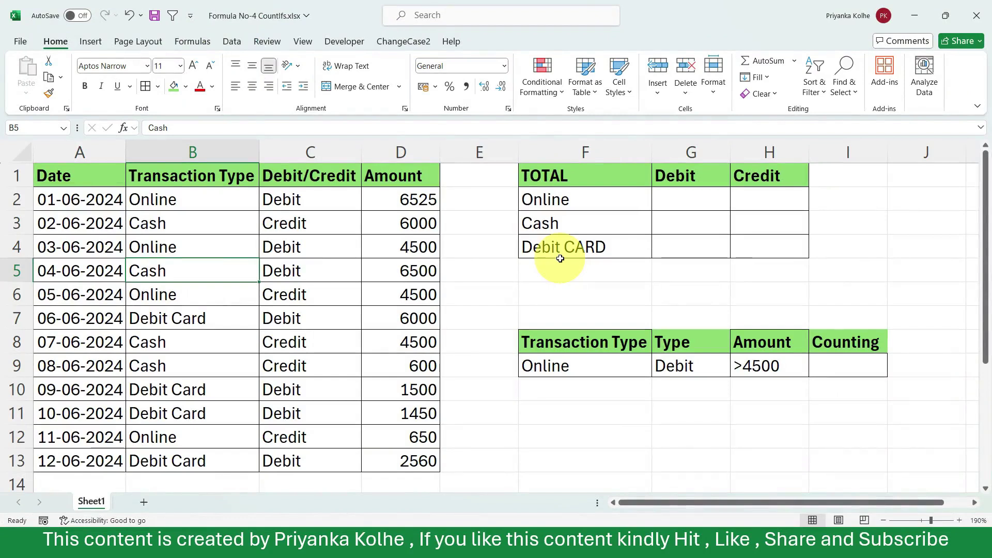
Examine how the Online debit and Online credit rows correspond to the Debit and Credit cells of the TOTAL table.
left_click(160, 201)
left_click(294, 200)
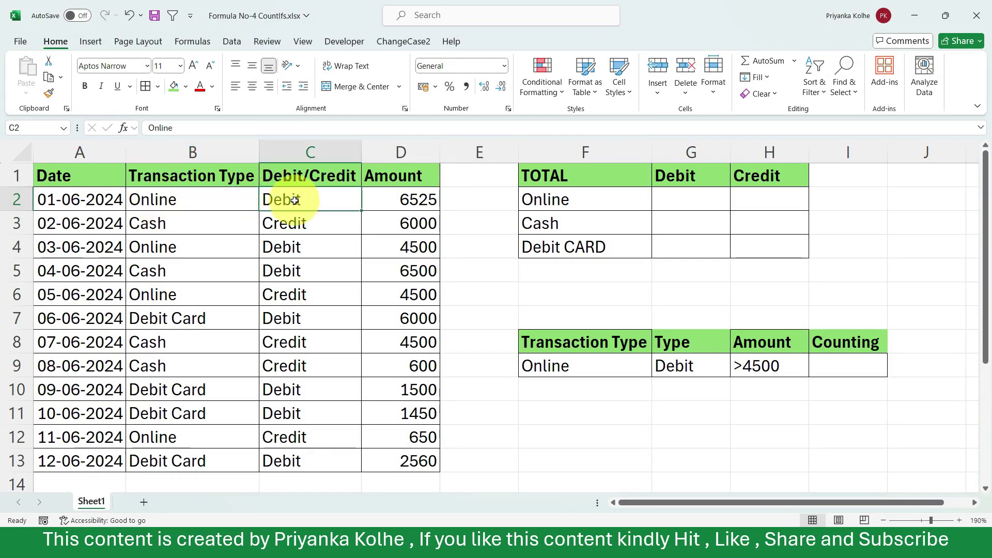
left_click(545, 198)
left_click(666, 176)
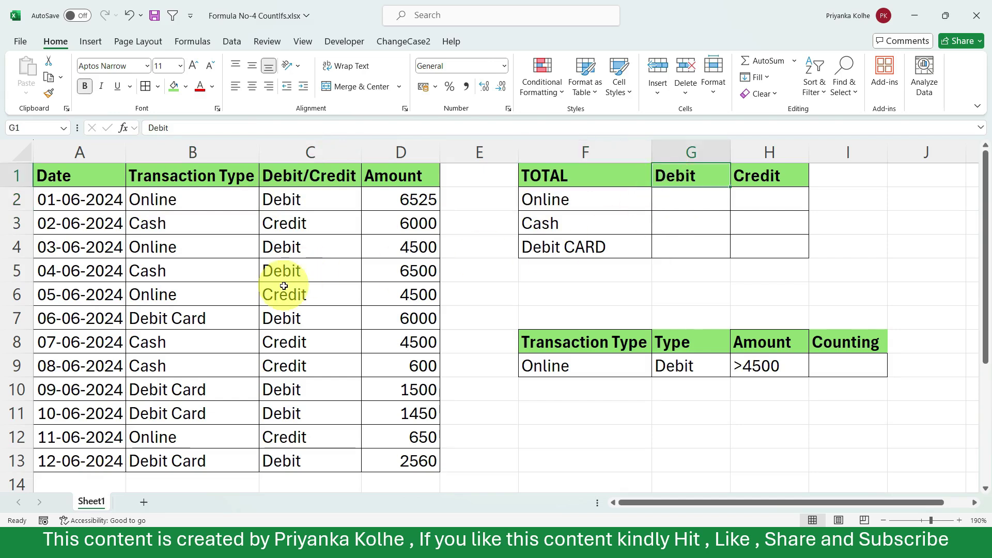
left_click(189, 247)
left_click(180, 295)
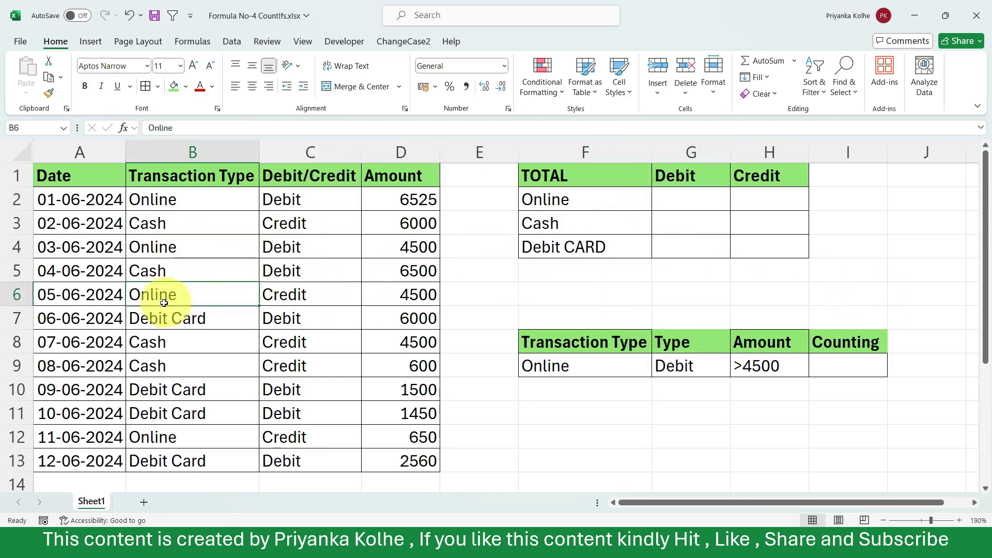
left_click_drag(131, 292, 309, 301)
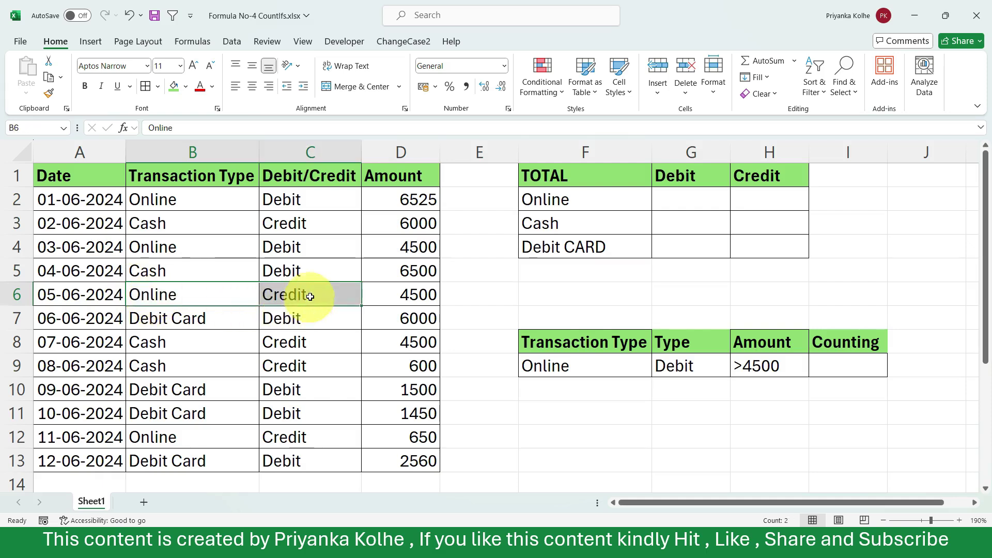
left_click(593, 206)
left_click(756, 178)
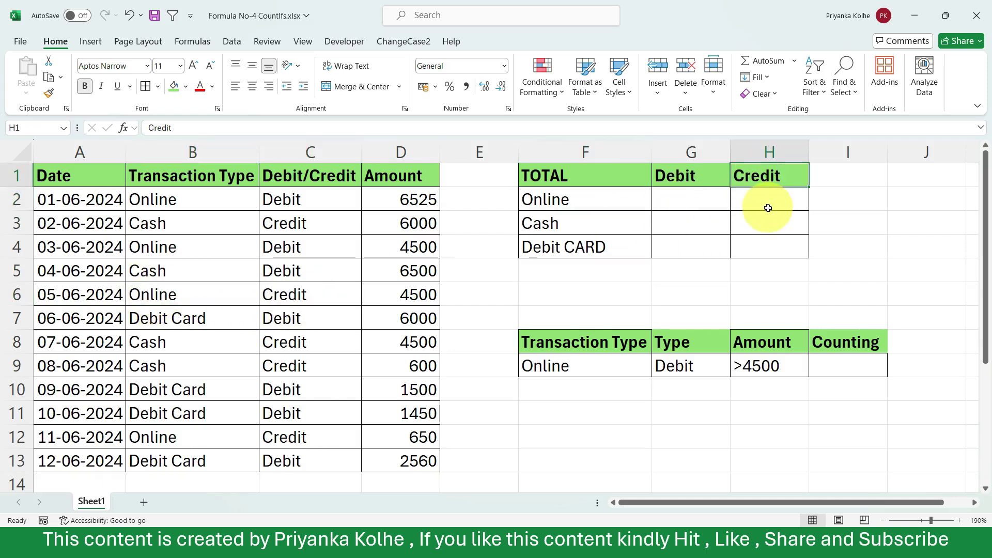
left_click(768, 199)
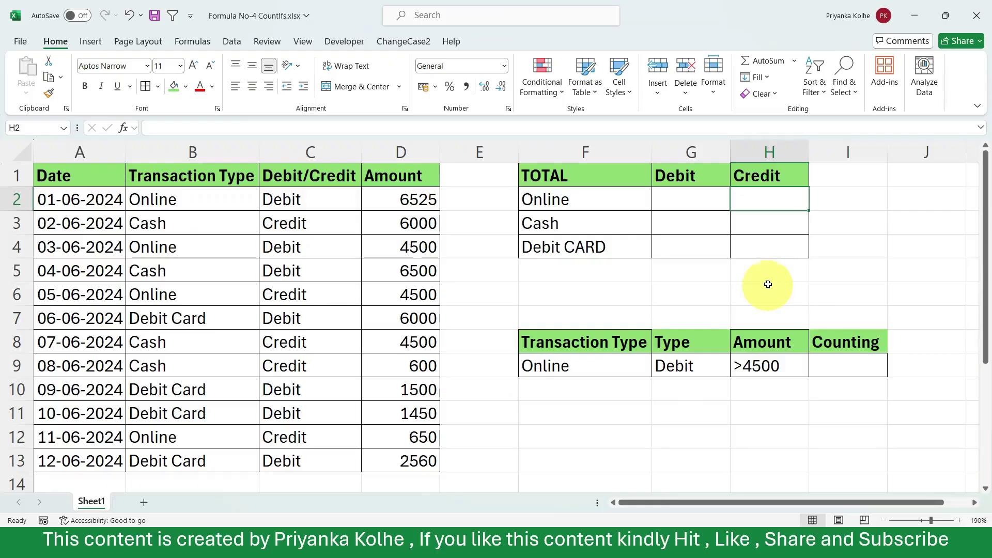
Start a COUNTIFS formula in G2, the Online debit cell of the TOTAL table.
left_click(694, 207)
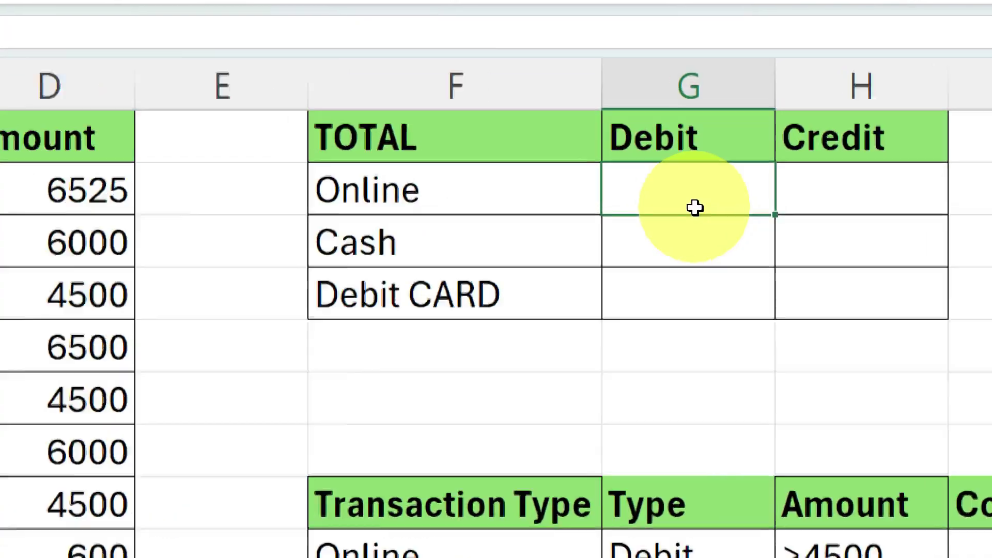
type("=coun")
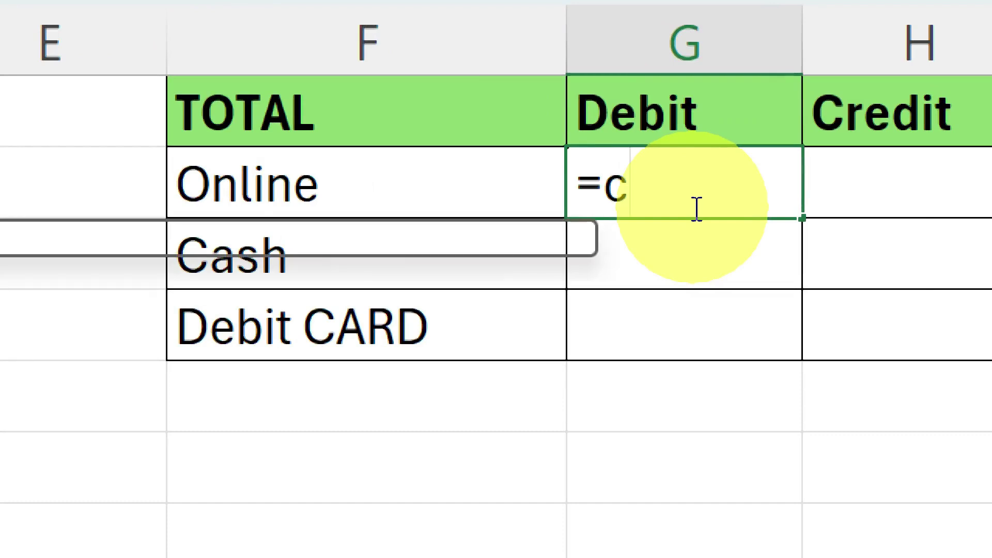
type("ti")
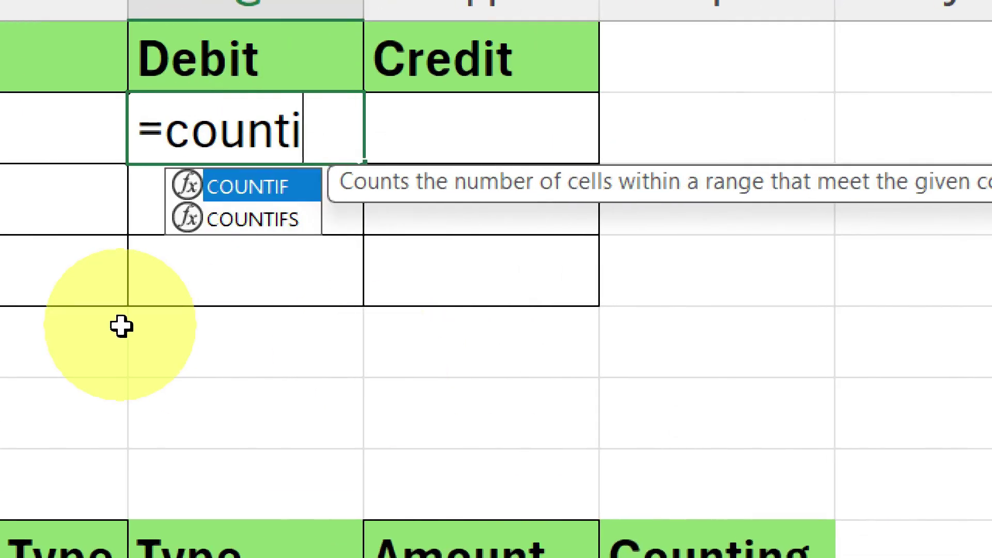
key("Down")
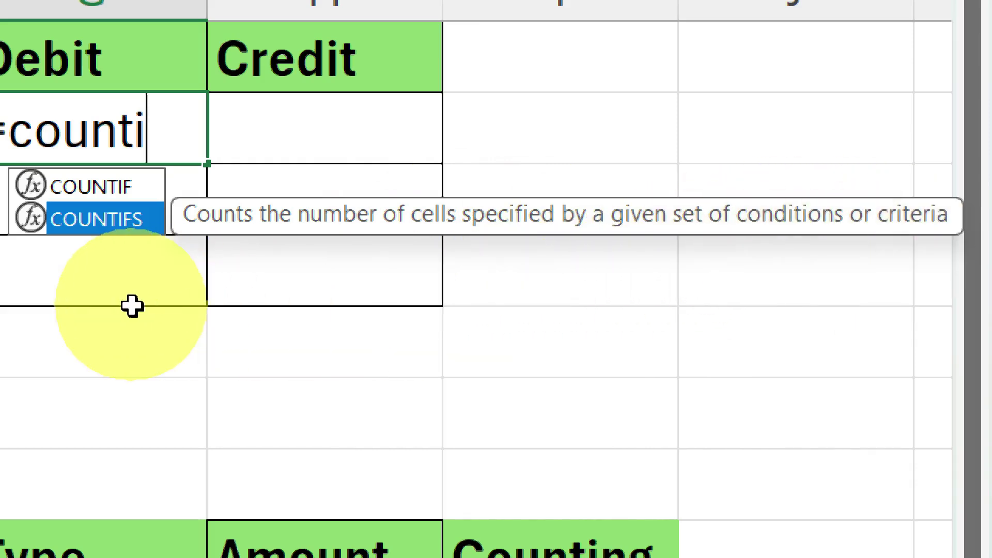
key("Up")
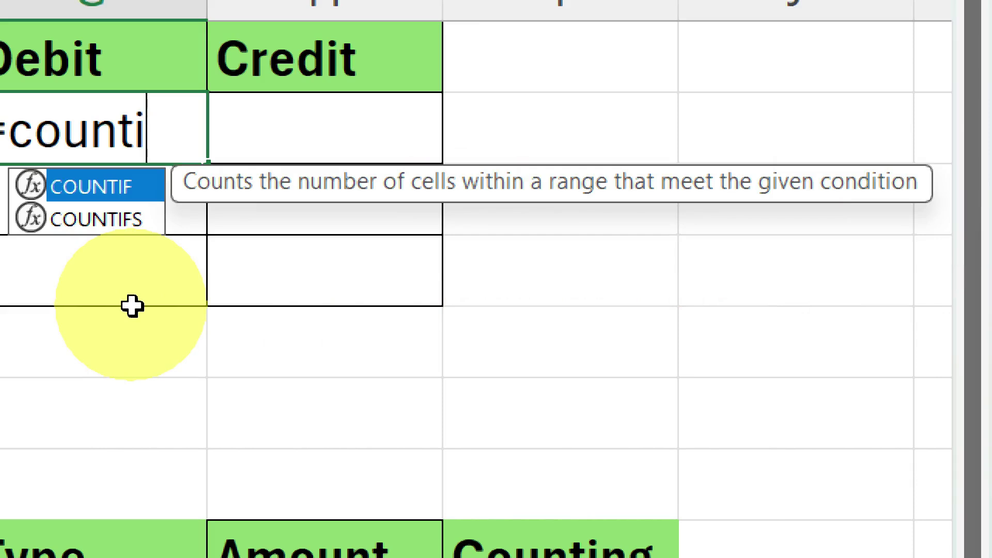
key("Down")
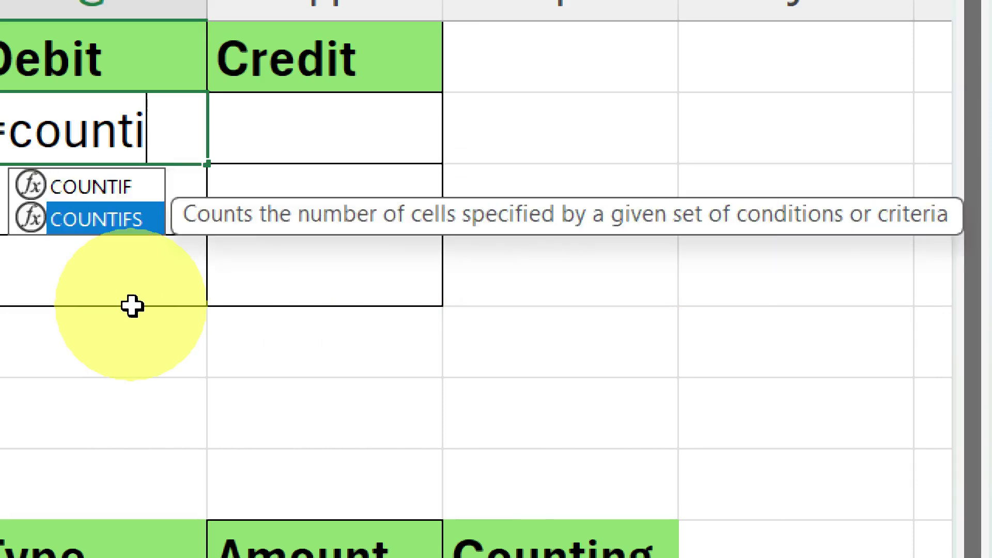
key("Up")
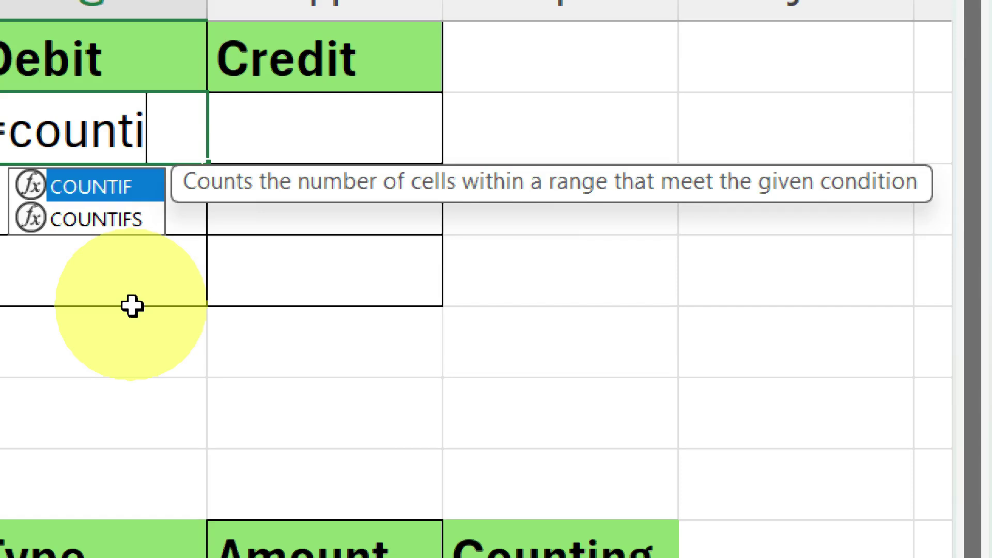
key("Down")
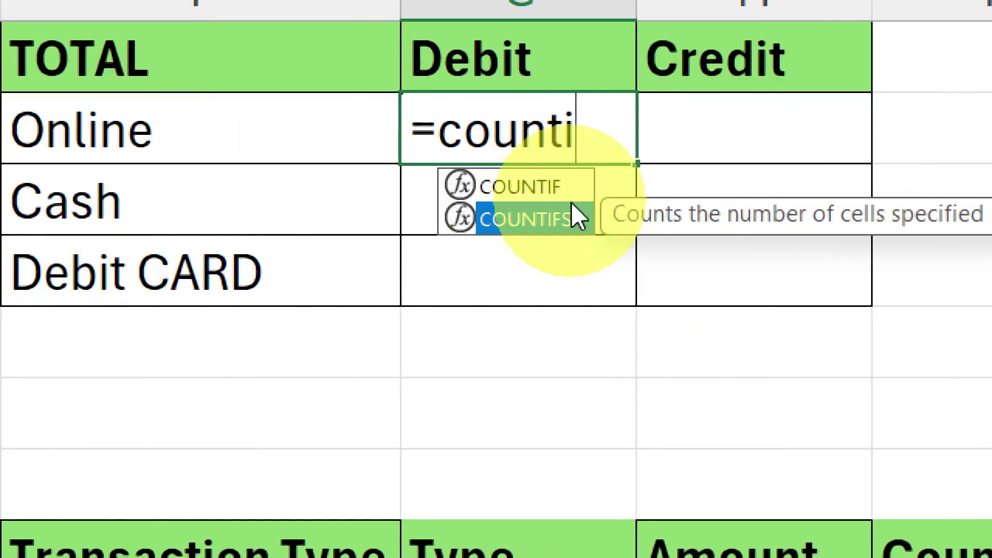
double_click(562, 231)
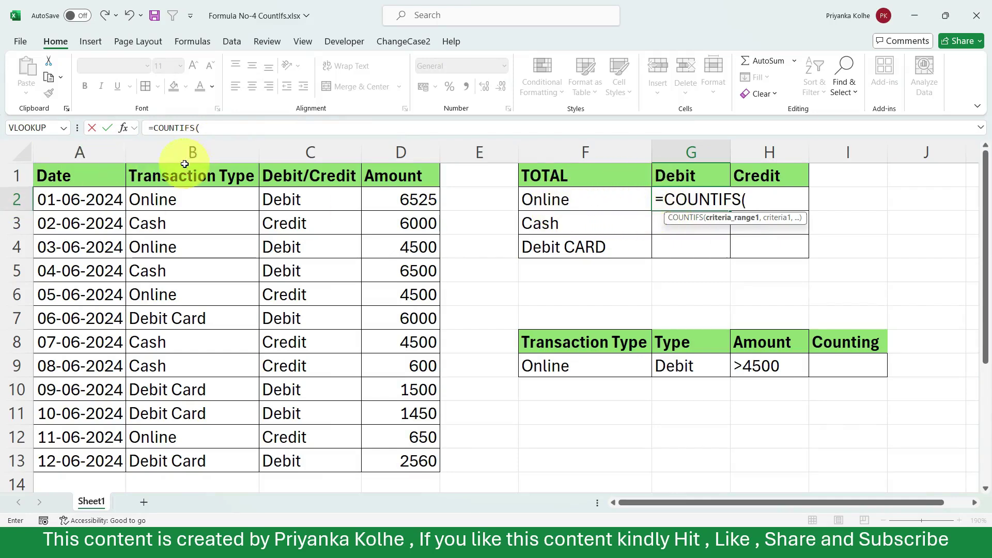
Set the first COUNTIFS condition to the absolute Transaction Type range $B$1:$B$13 with F2 as its criterion.
left_click_drag(189, 167, 211, 461)
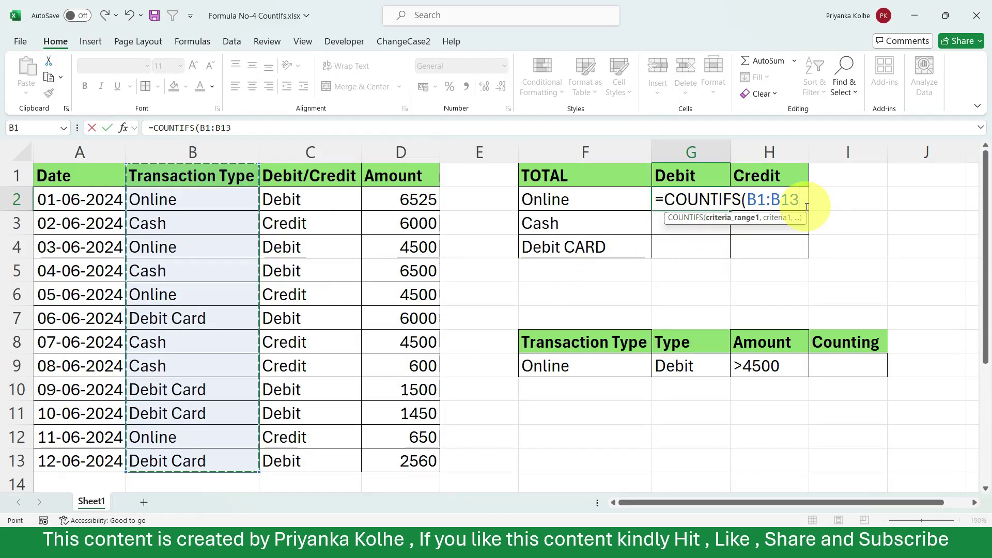
key("F4")
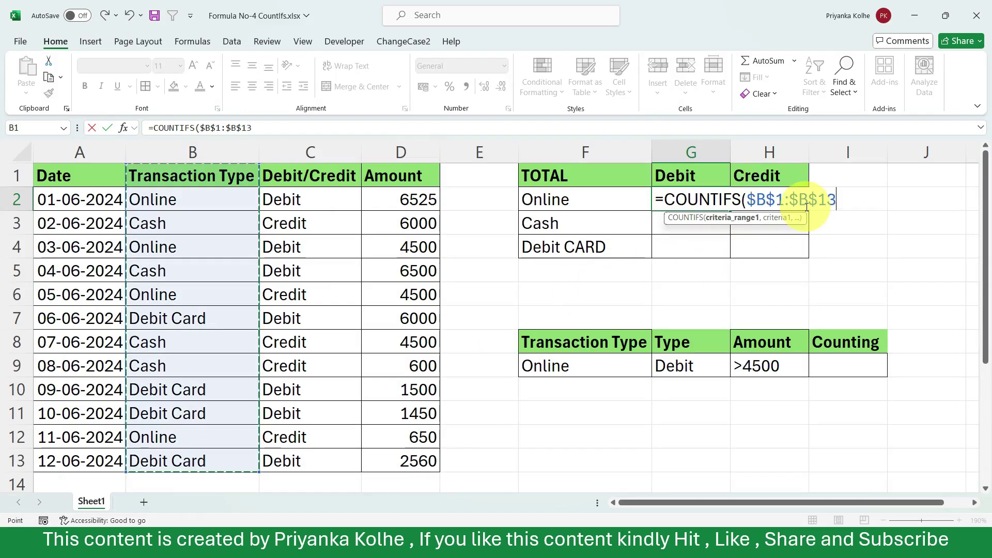
type(",")
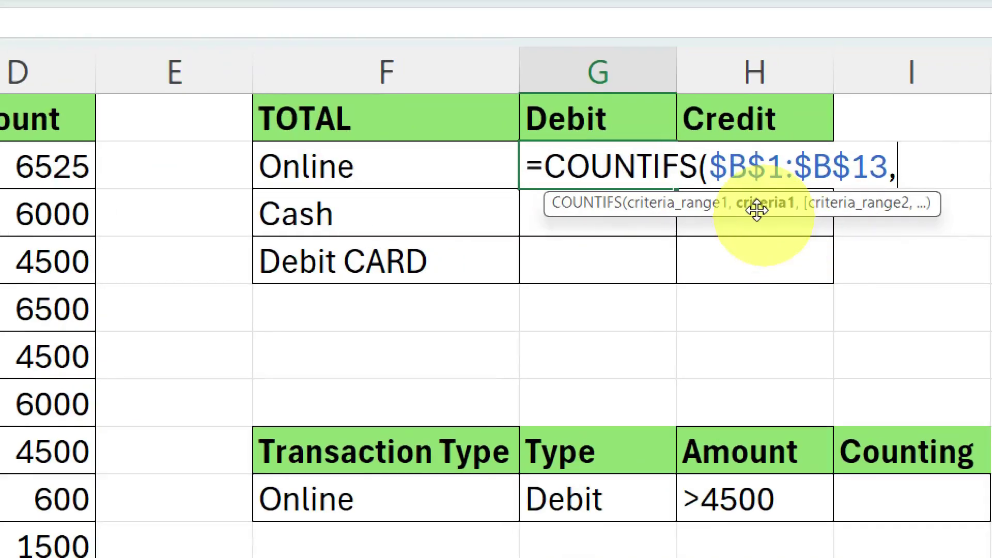
left_click(379, 165)
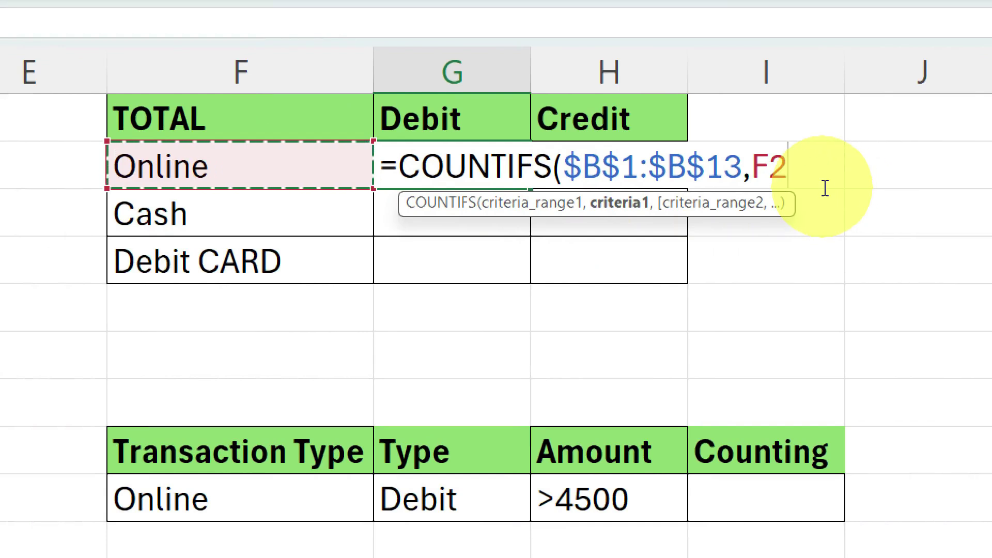
type(",")
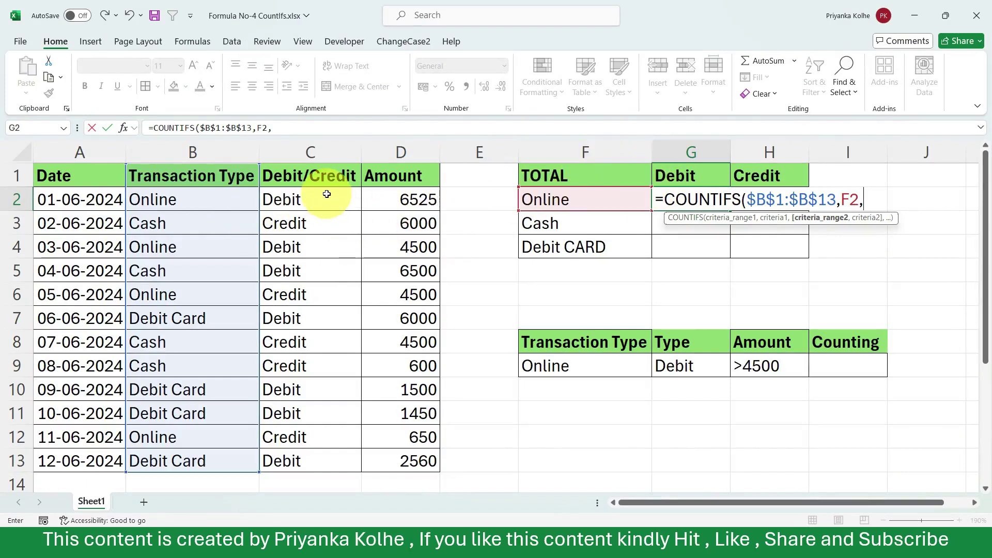
Add the absolute Debit/Credit range $C$1:$C$13 with G1 as the second condition and complete the COUNTIFS formula in G2.
left_click_drag(325, 175, 317, 461)
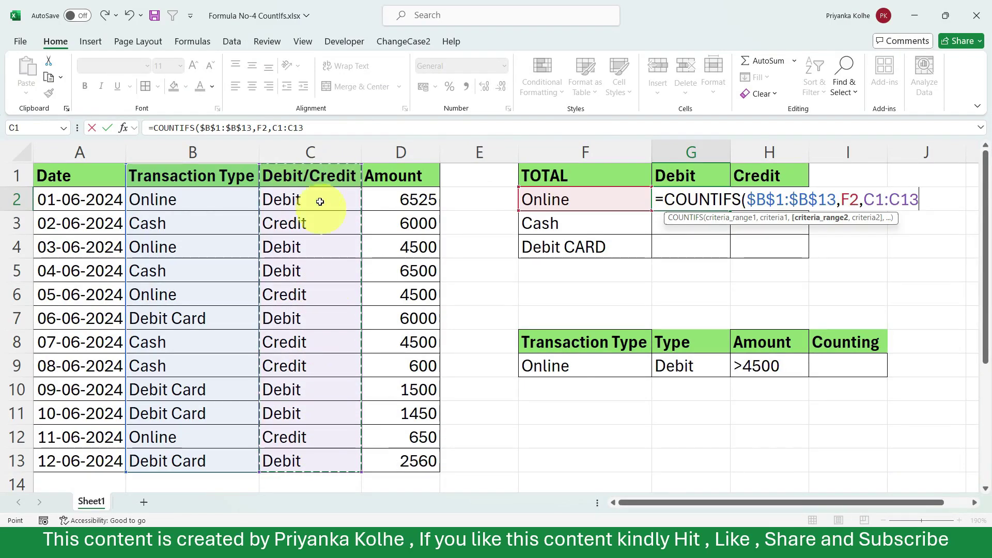
left_click(332, 144)
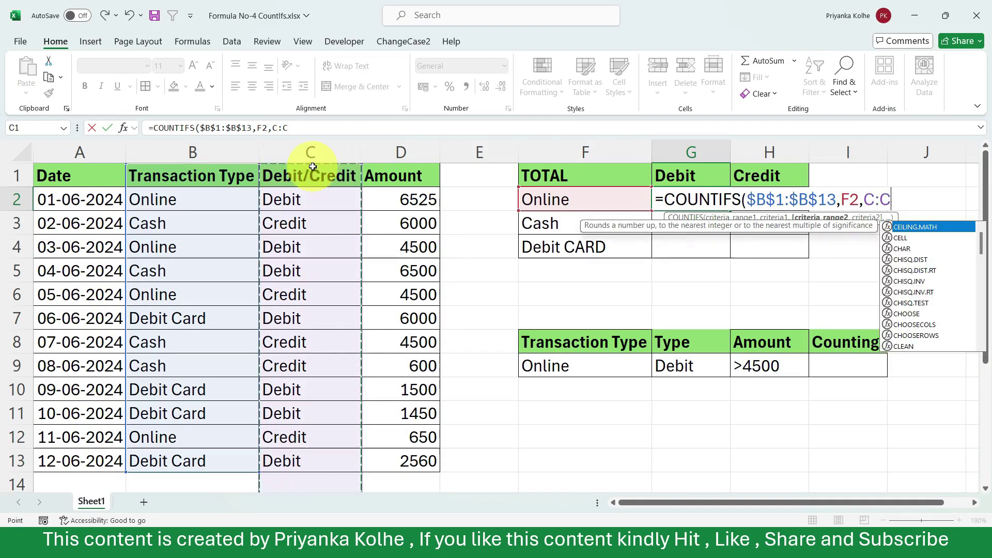
left_click_drag(313, 171, 321, 403)
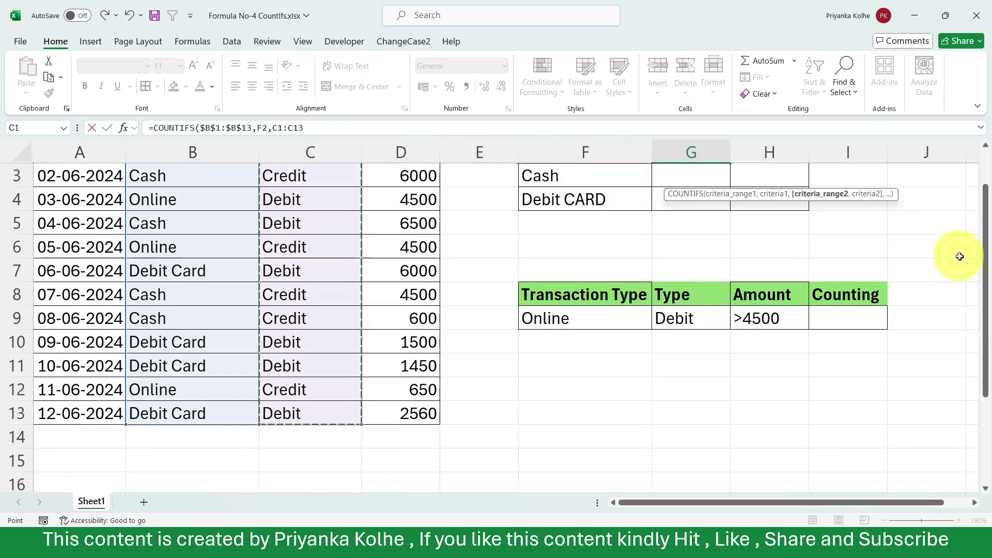
left_click_drag(984, 264, 978, 197)
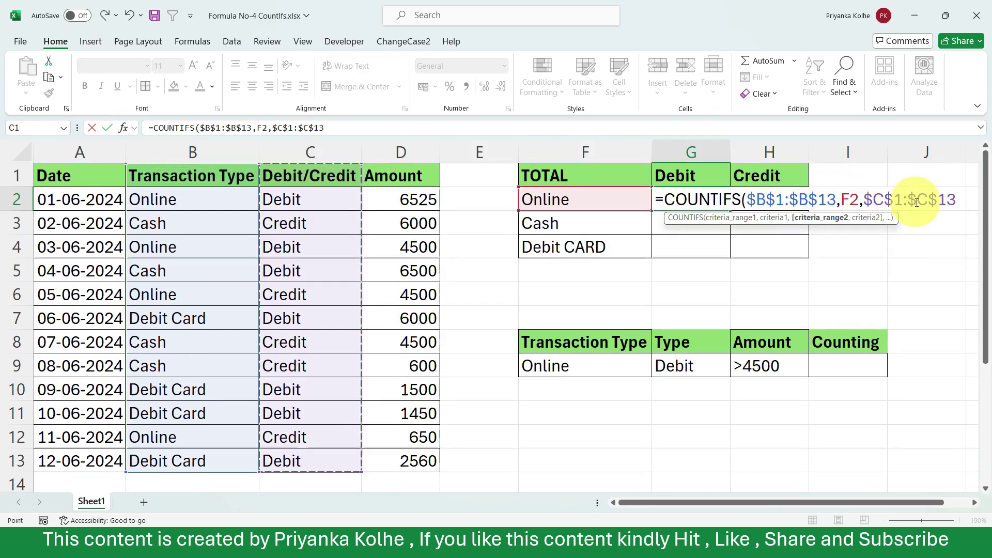
type(",")
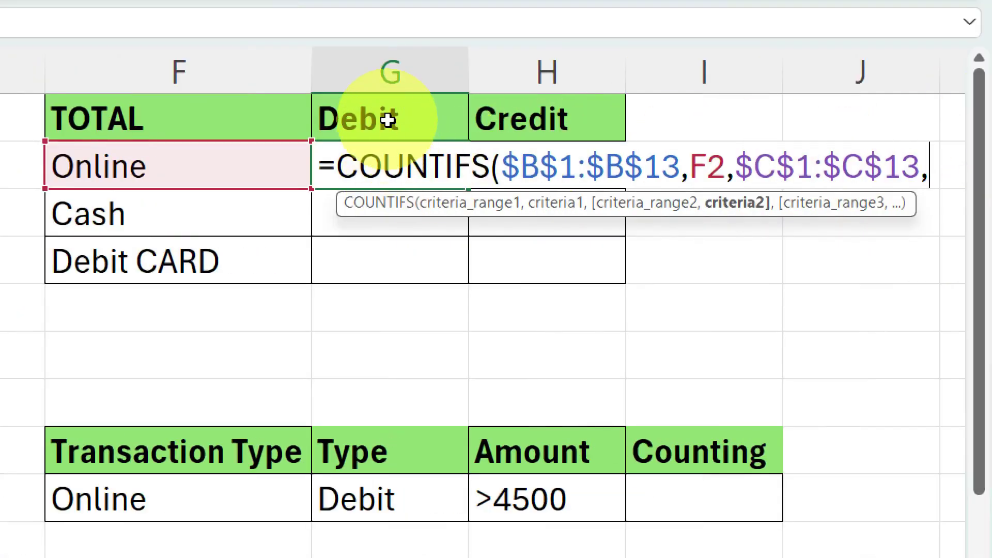
left_click(388, 117)
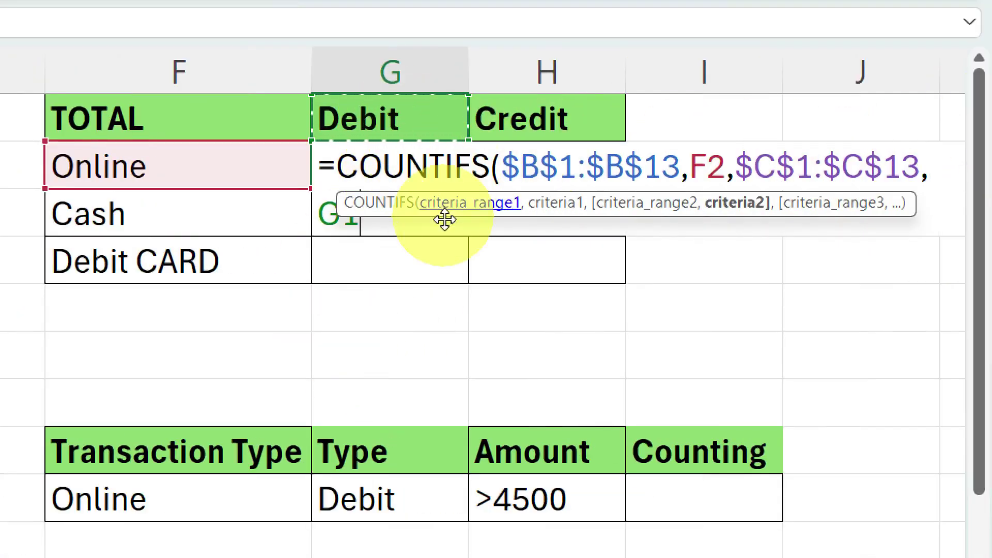
left_click_drag(458, 206, 270, 324)
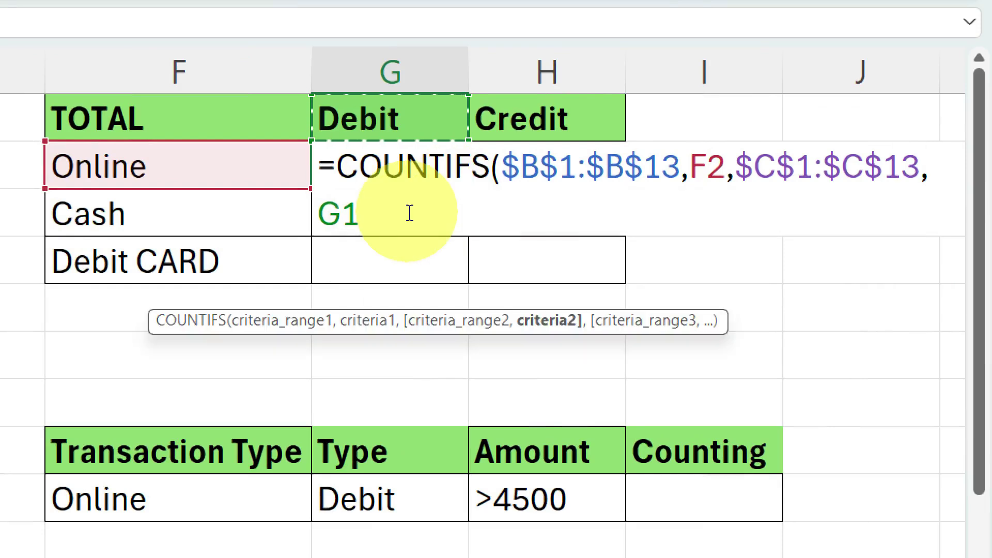
key("Return")
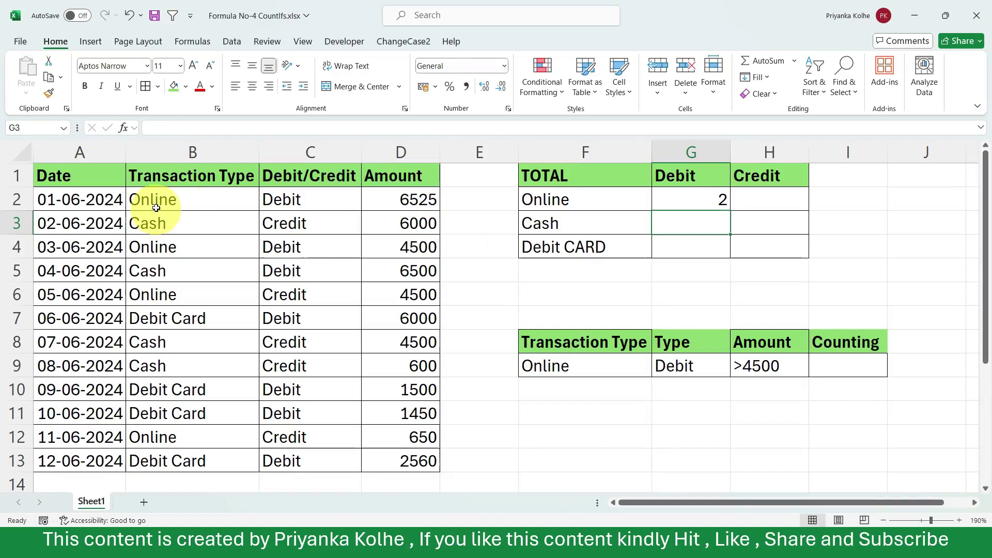
Check the Online rows in the transaction table against the Online debit count in G2.
left_click_drag(165, 199, 278, 208)
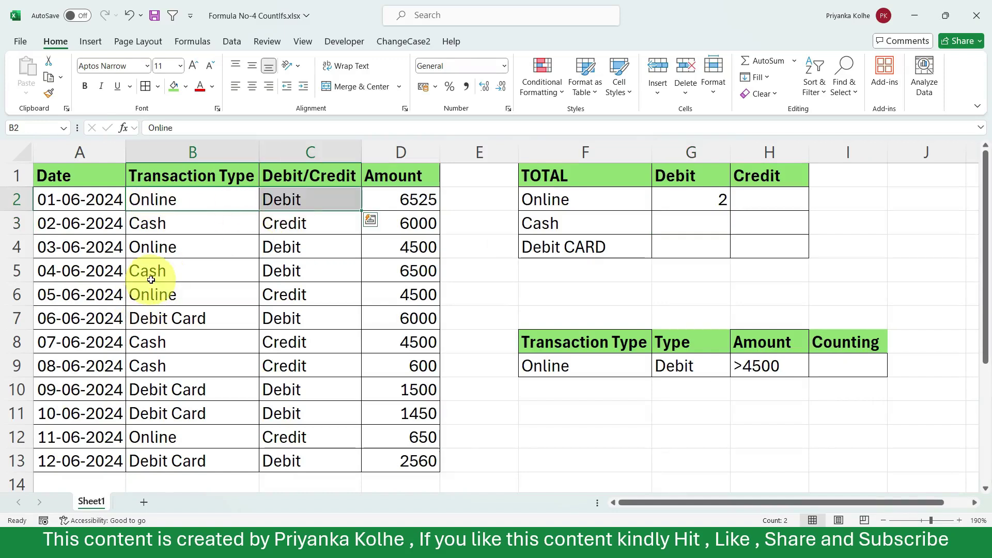
left_click_drag(150, 248, 286, 251)
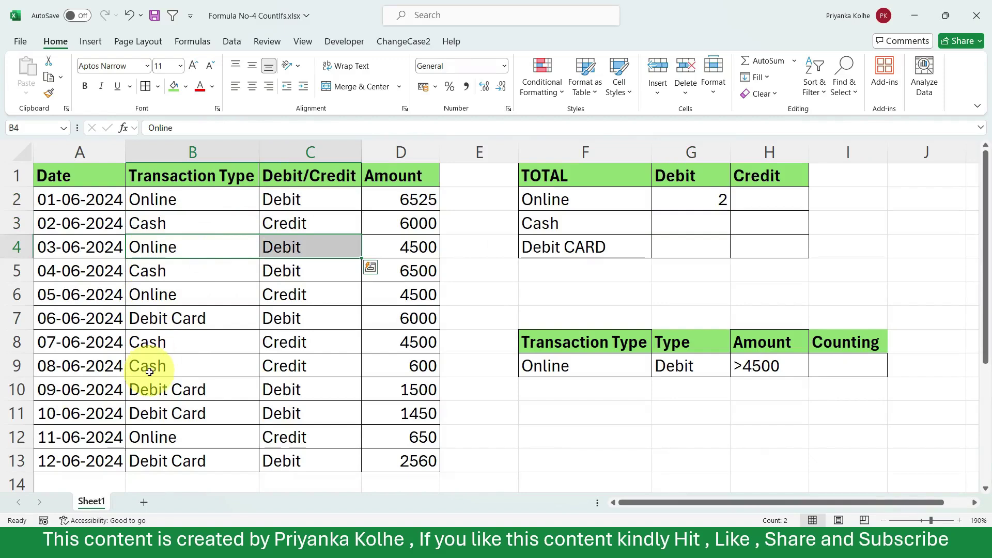
mouse_move(148, 437)
left_mouse_down()
mouse_move(279, 454)
mouse_move(284, 436)
left_mouse_up()
left_click_drag(222, 299, 277, 299)
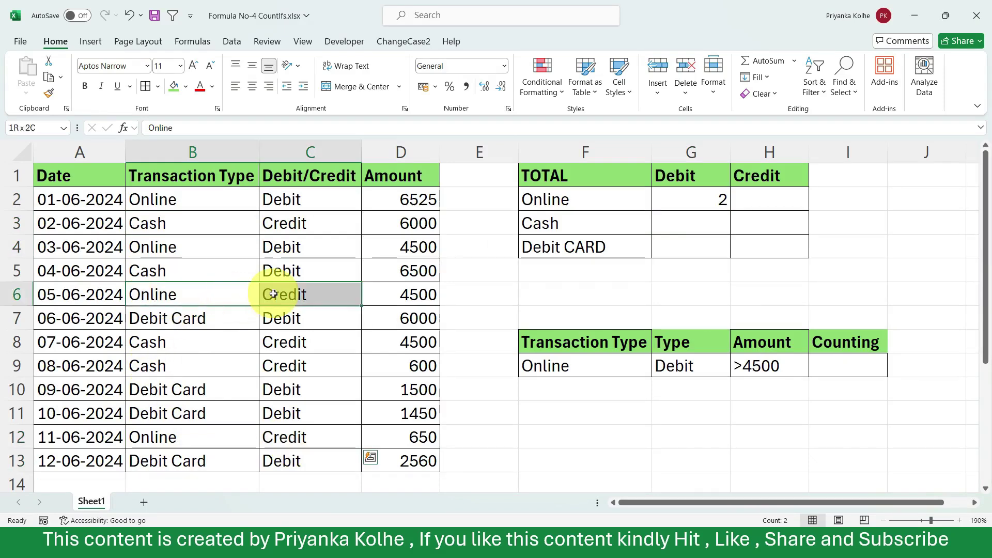
left_click(315, 198)
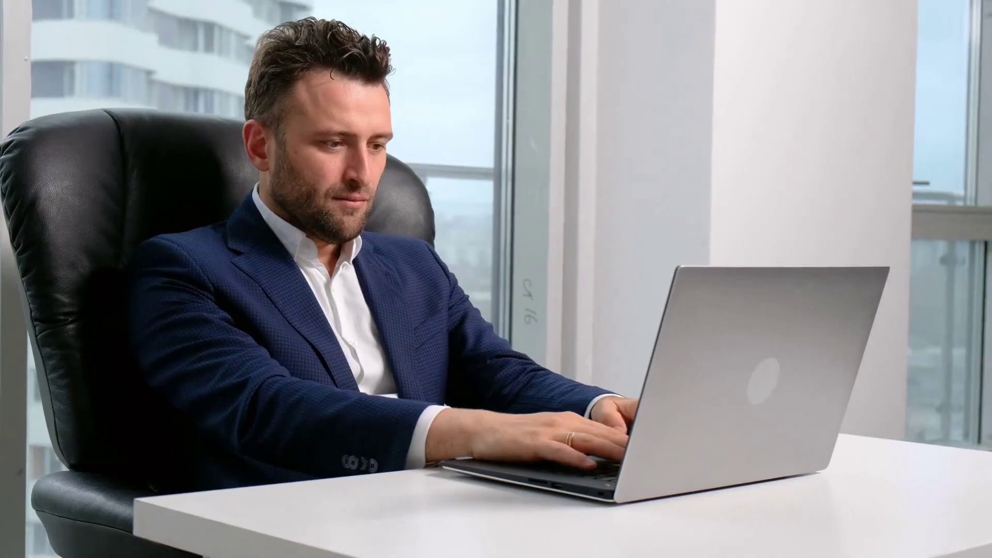
Search Google for "excel jobs in india".
left_click(284, 246)
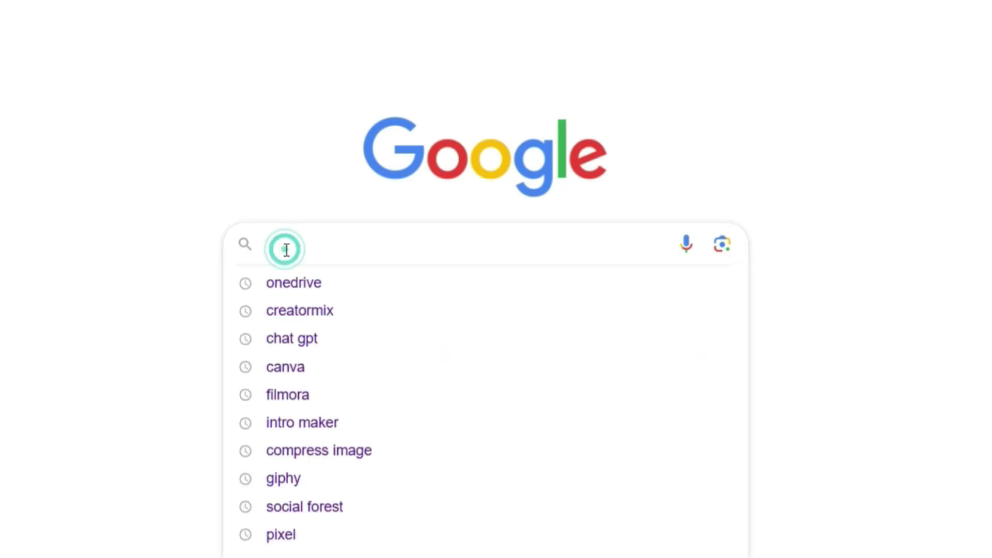
type("excel jobs in india")
key("Return")
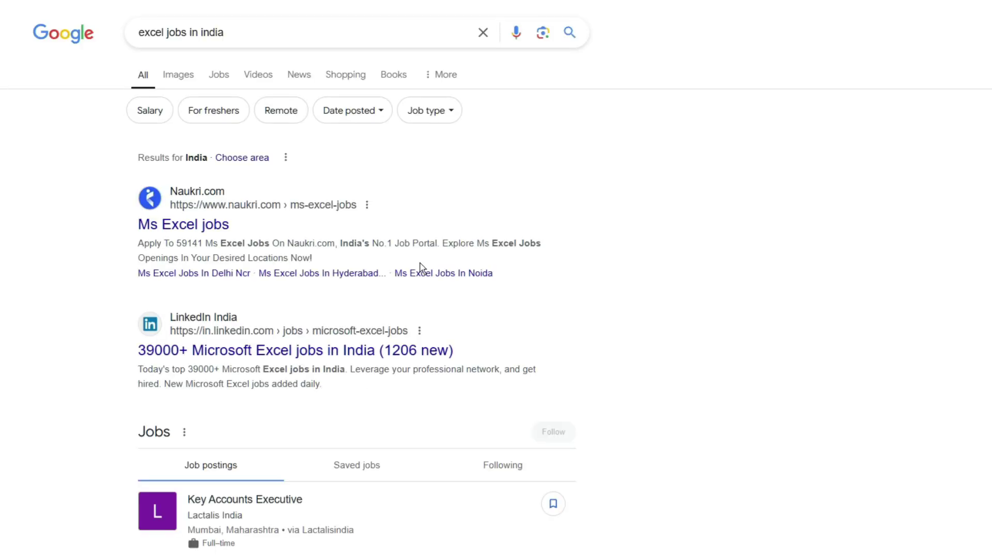
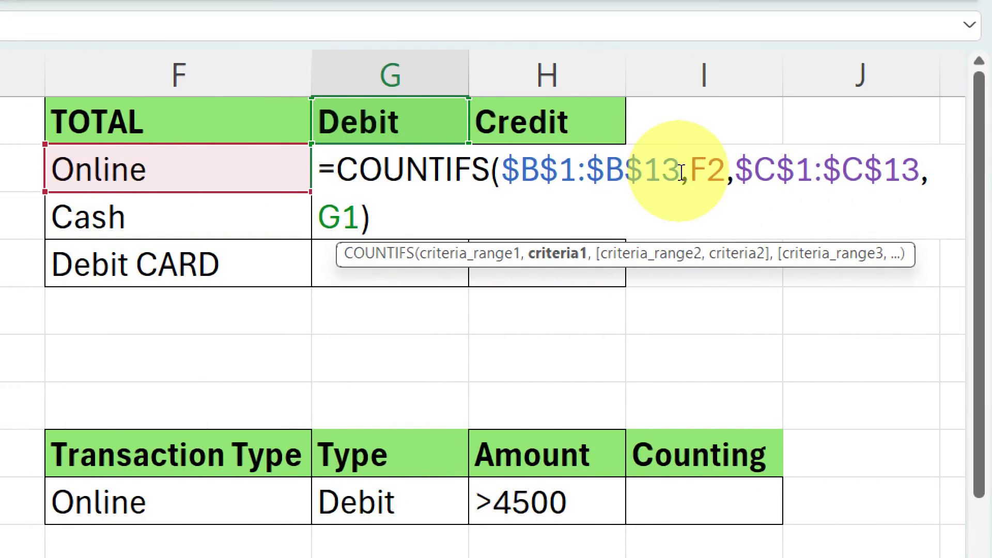
Lock only the column of the first criterion in the G2 COUNTIFS formula, making it $F2, and commit the formula.
left_click_drag(690, 169, 731, 155)
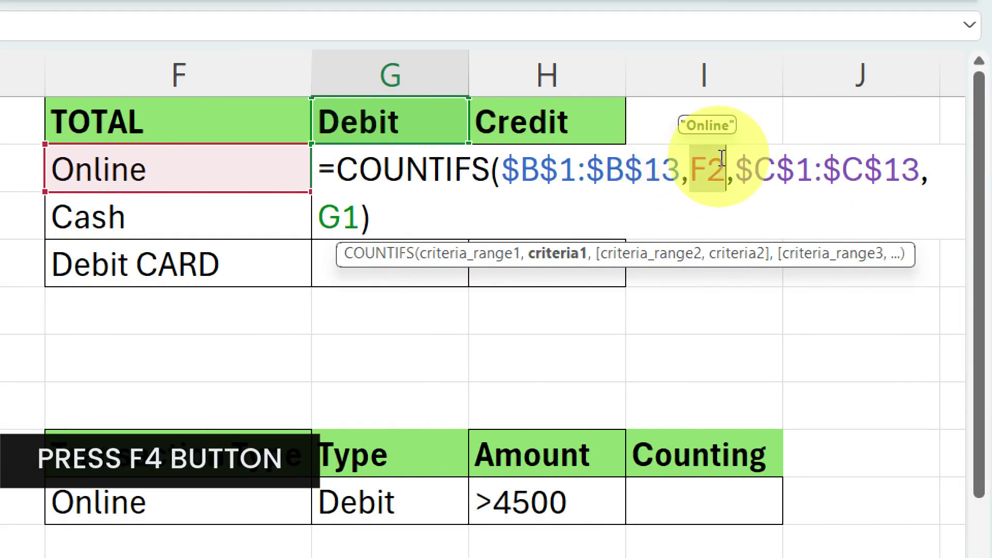
key("F4")
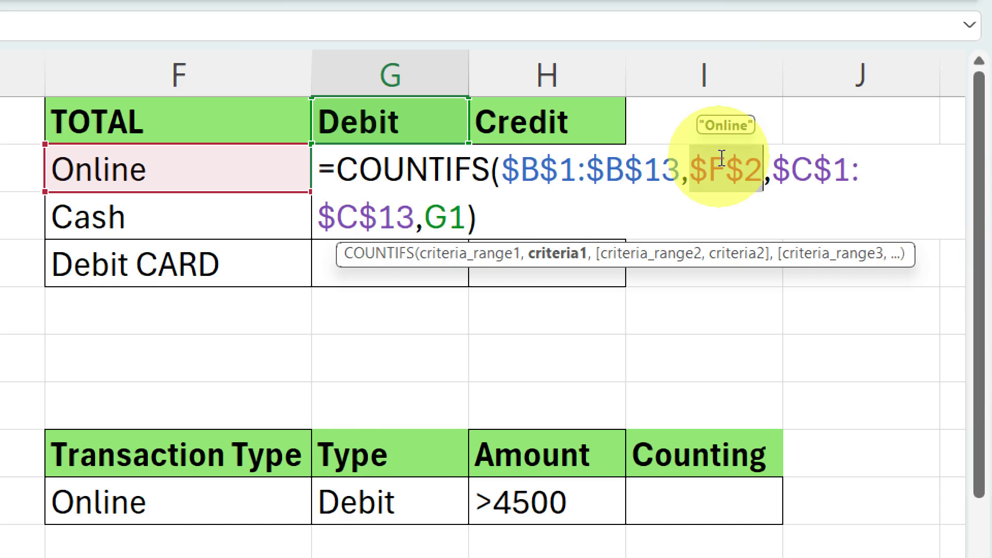
key("F4")
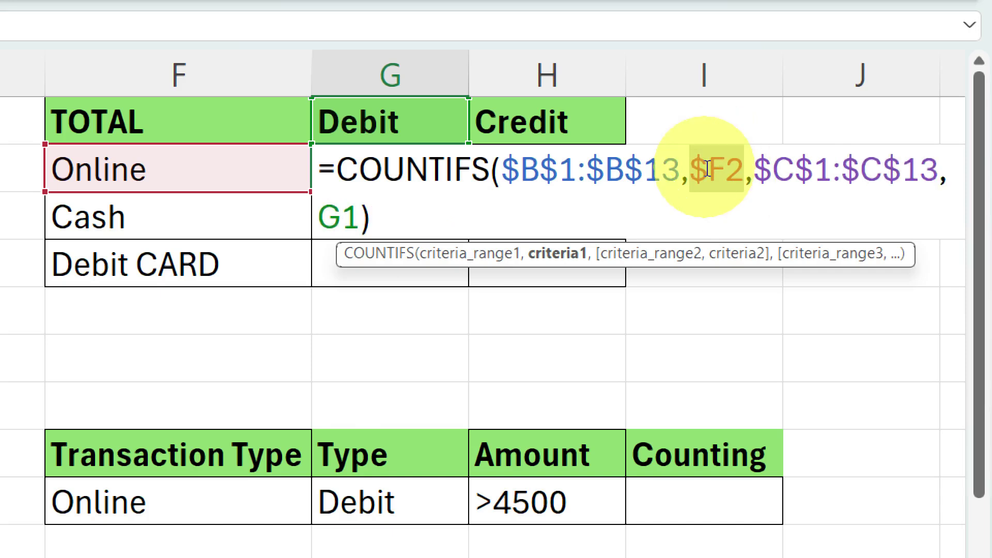
key("Left")
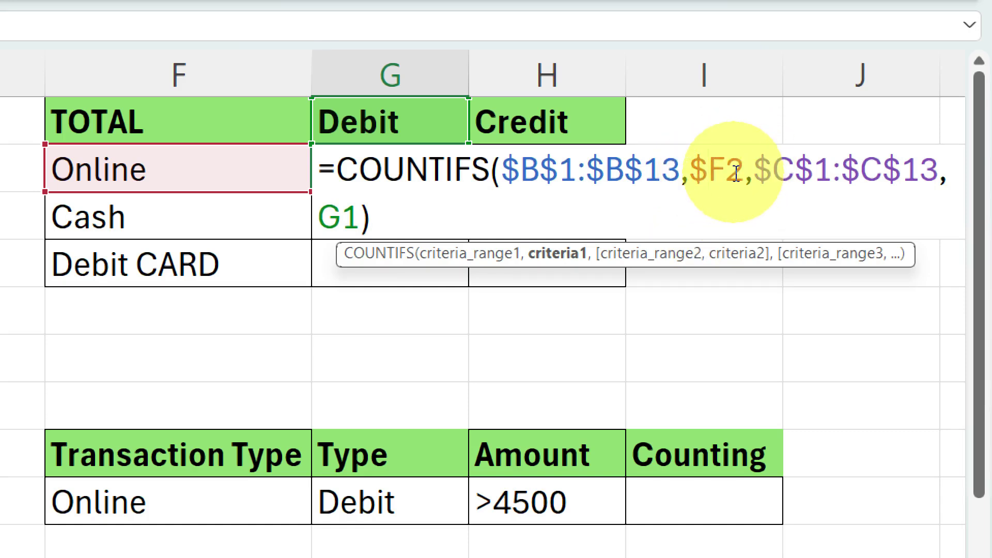
left_click(726, 170)
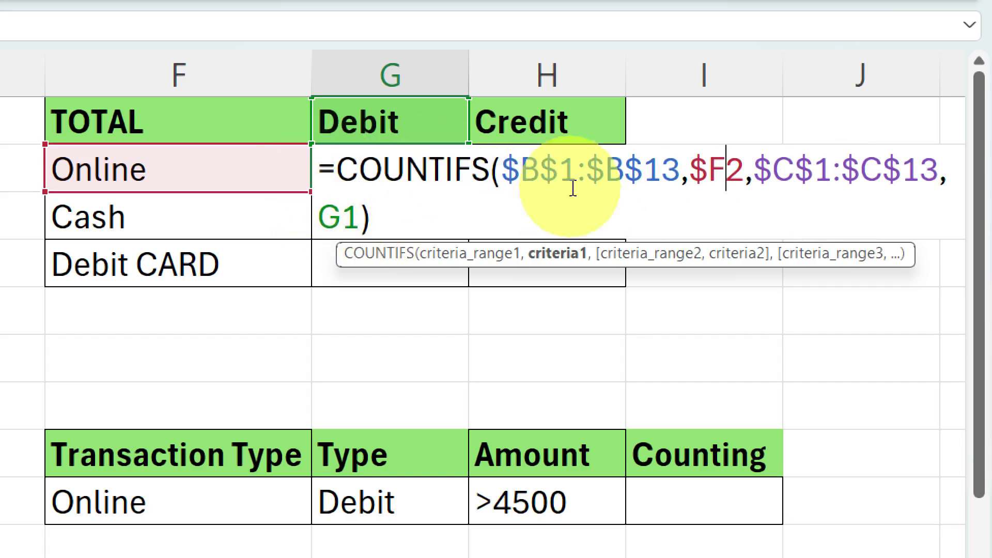
key("Return")
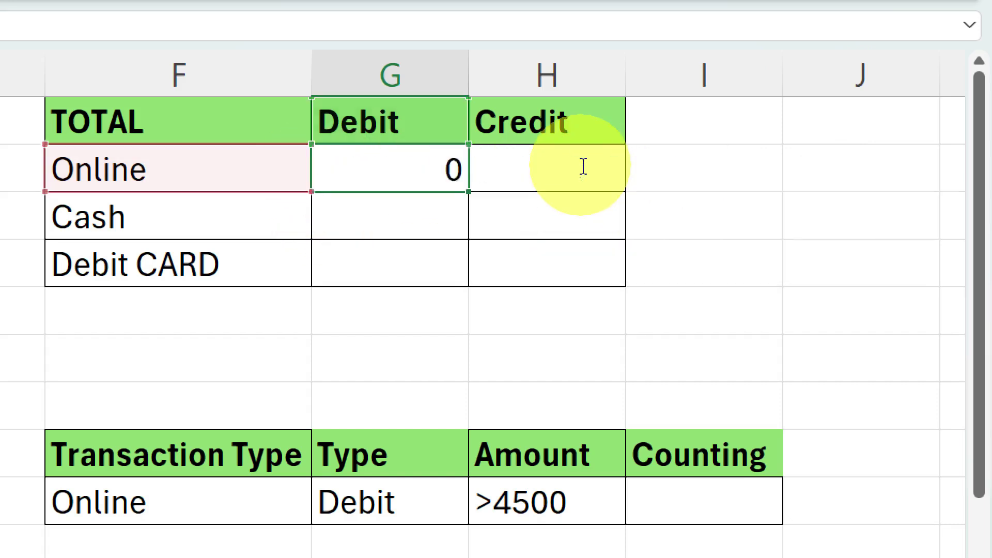
Fill the G2 formula across to H2, the Online credit cell, and check its criteria references.
left_click(406, 169)
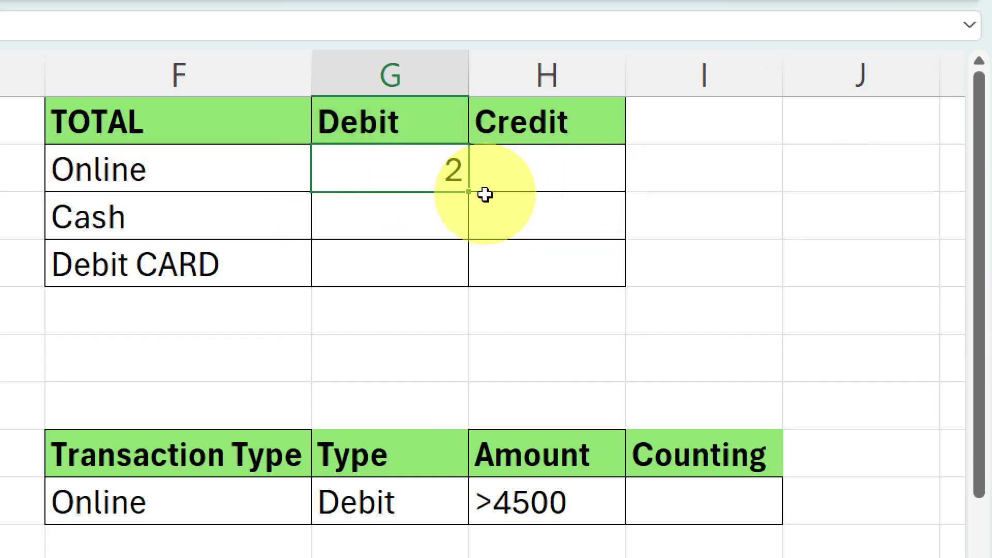
left_click_drag(477, 191, 567, 153)
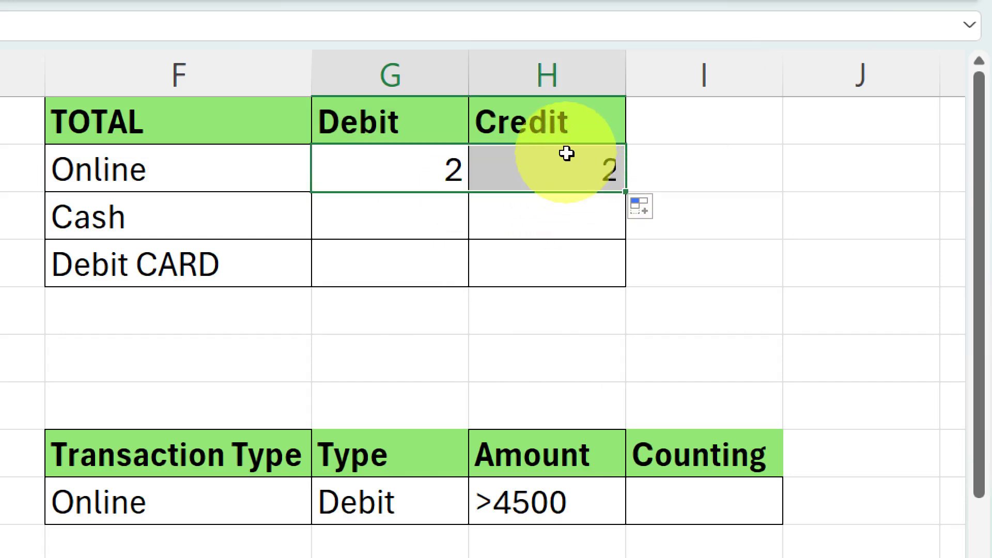
left_click(569, 161)
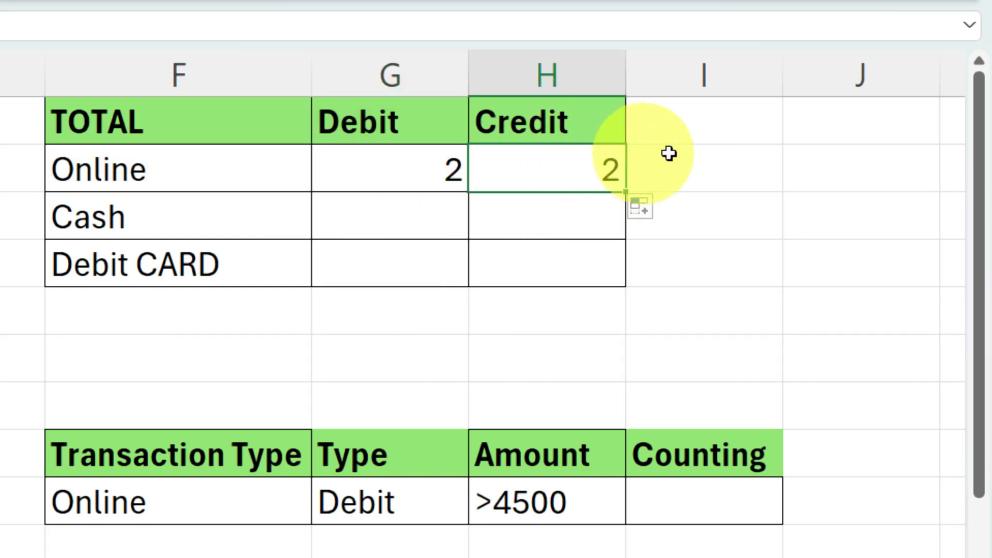
double_click(602, 173)
left_click(909, 171)
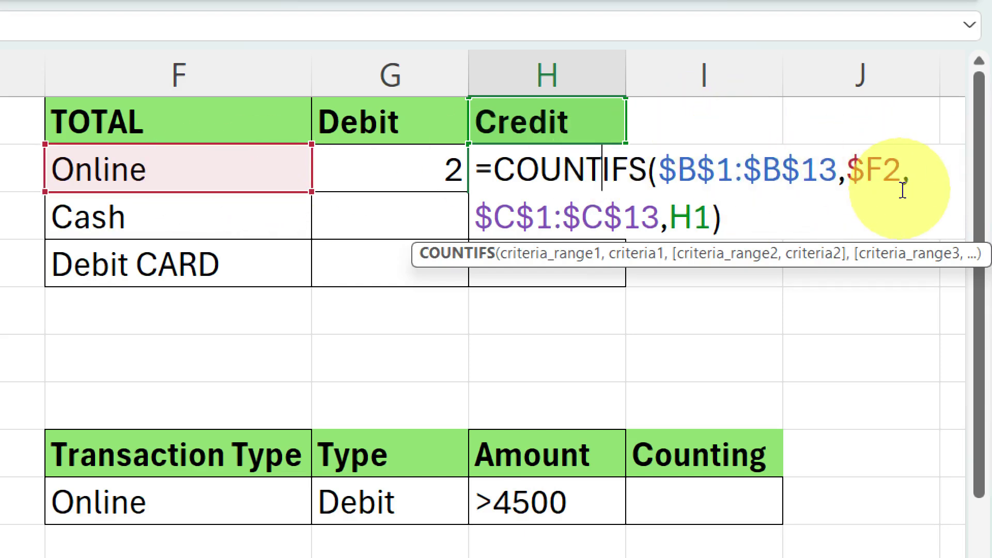
key("Return")
Change the first criterion in the G2 formula back to the relative reference F2.
double_click(446, 172)
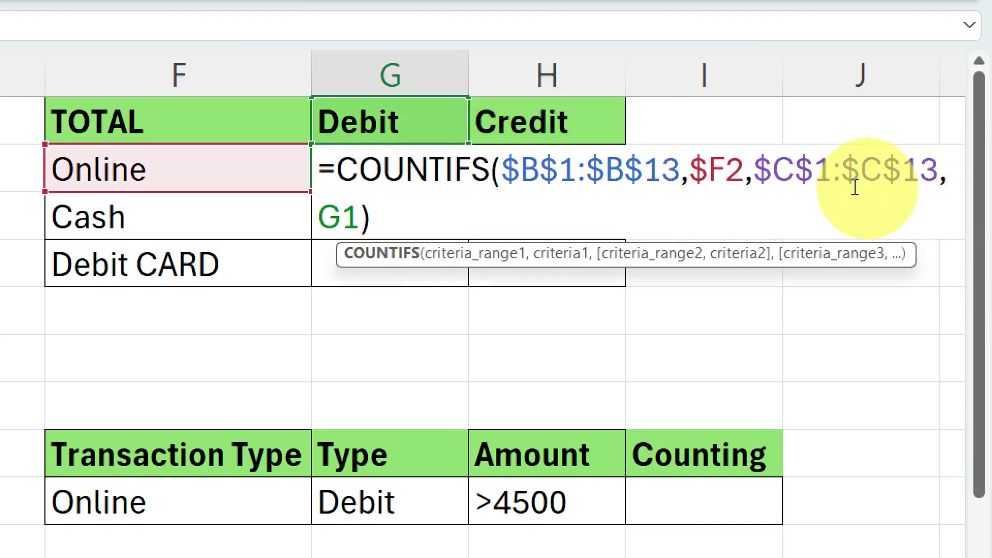
left_click_drag(691, 170, 744, 160)
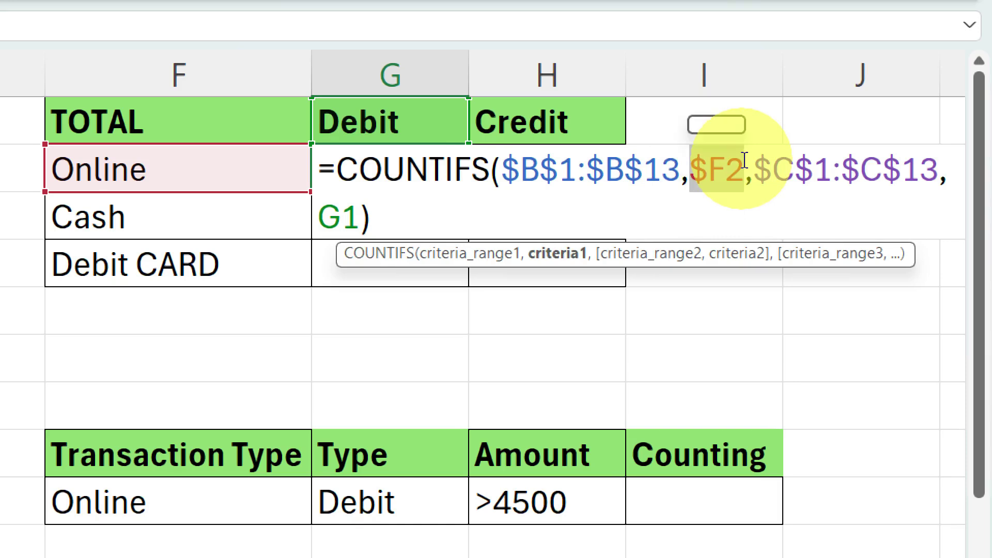
key("F4")
key("Return")
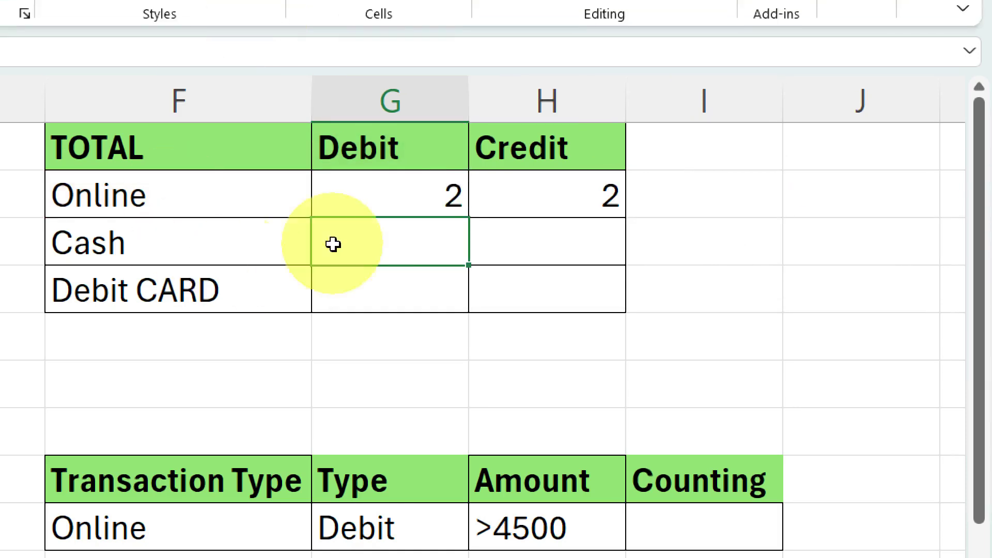
Copy the G2 formula with the relative F2 criterion across to H2 and examine how its first criterion shifts.
left_click(414, 169)
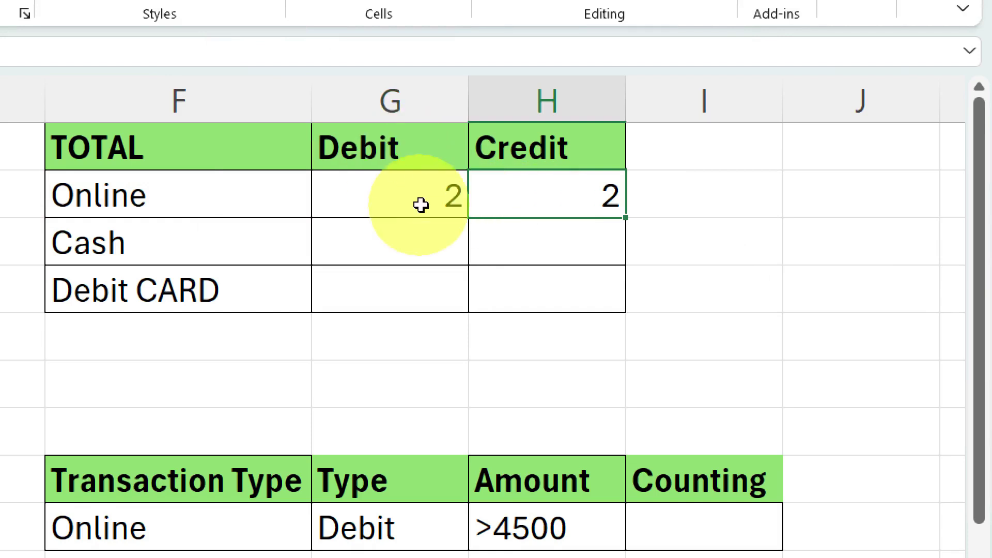
double_click(586, 202)
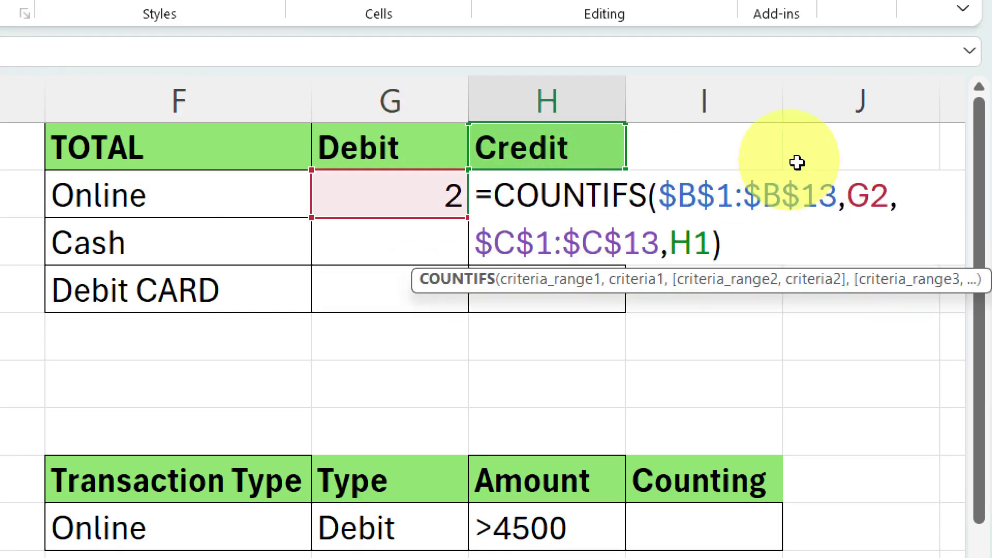
key("Return")
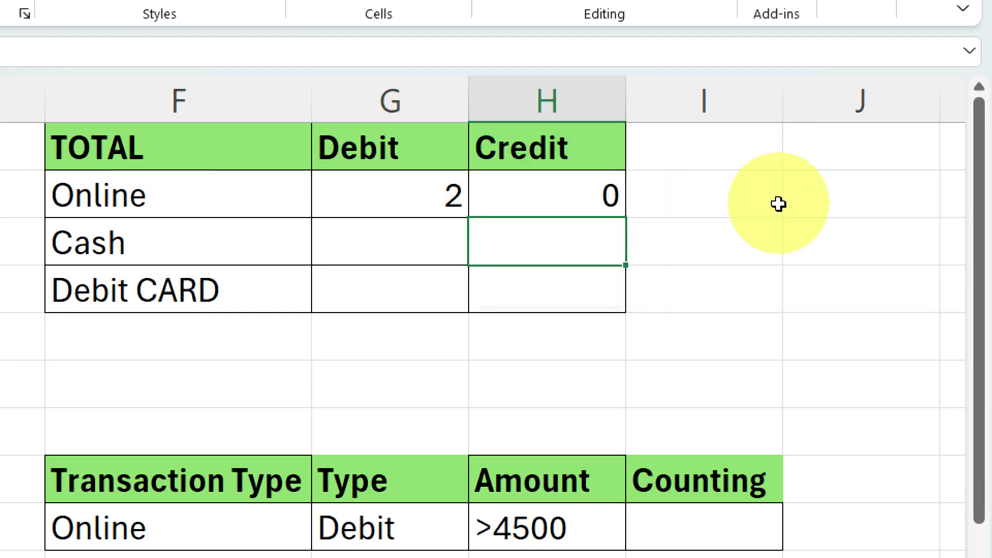
double_click(517, 194)
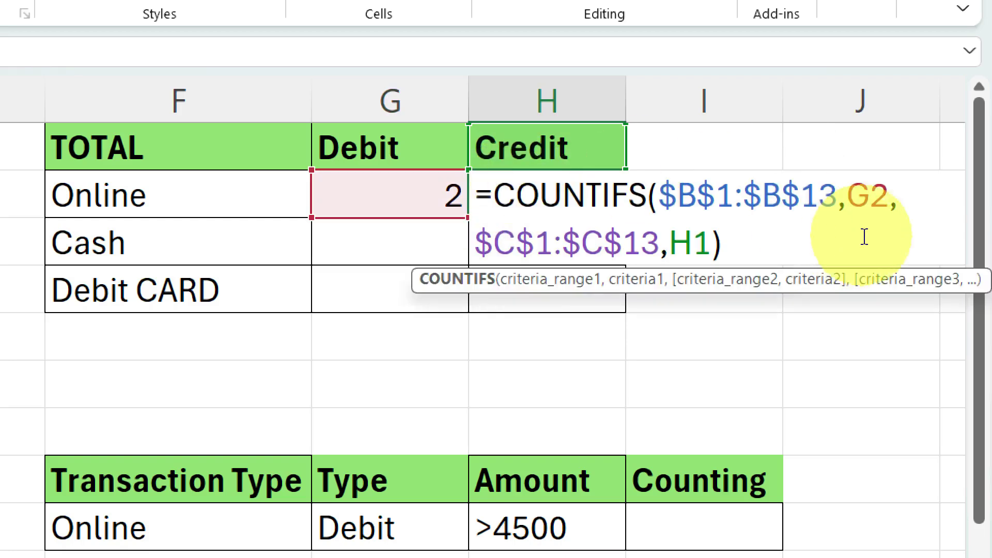
left_click(878, 189)
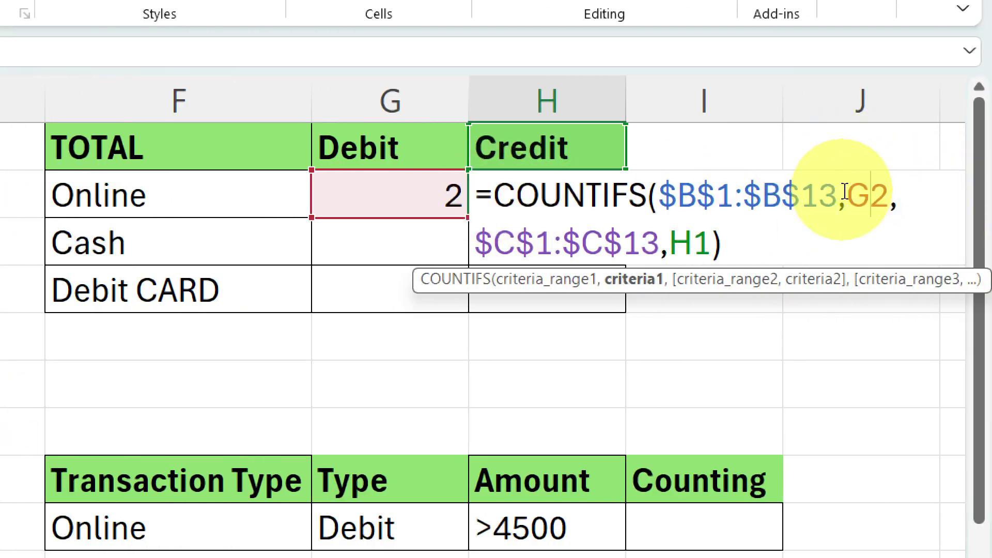
key("Return")
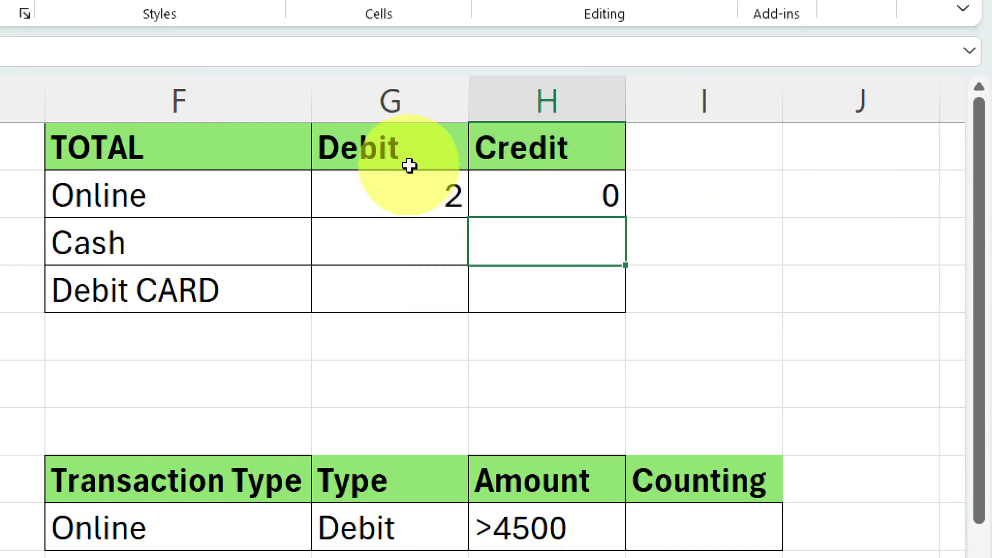
Make the first criterion in the G2 formula the mixed reference $F2, locking only its column.
double_click(407, 193)
left_click_drag(692, 199, 726, 199)
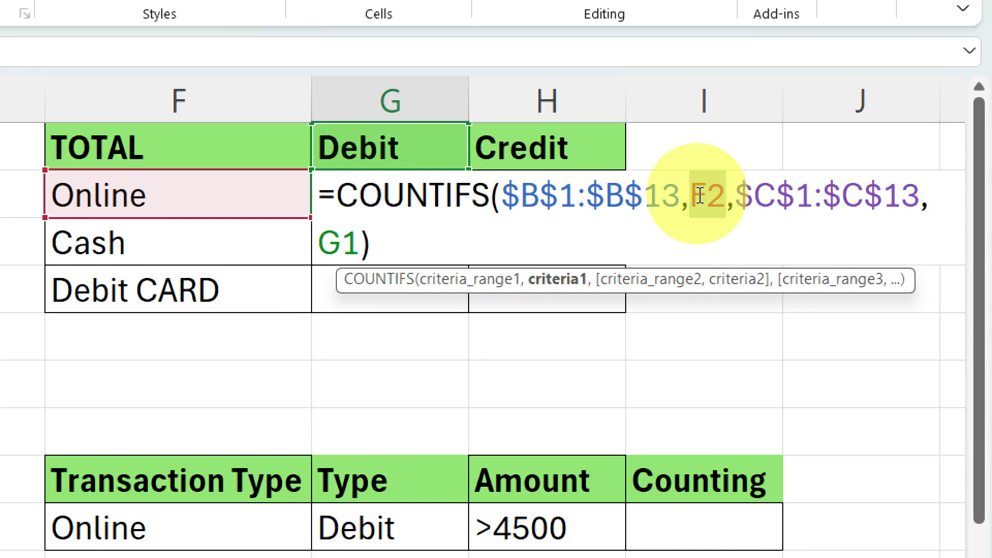
key("F4")
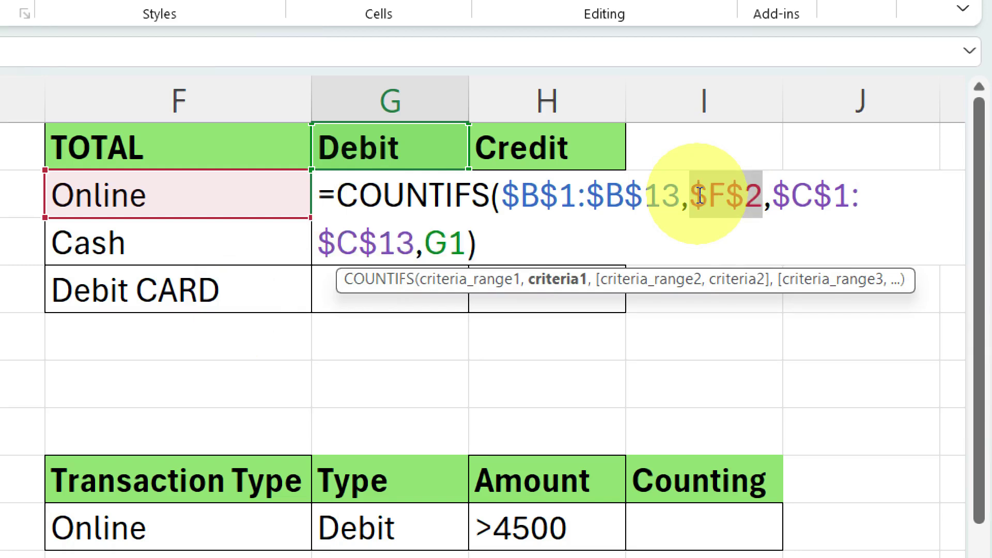
key("F4")
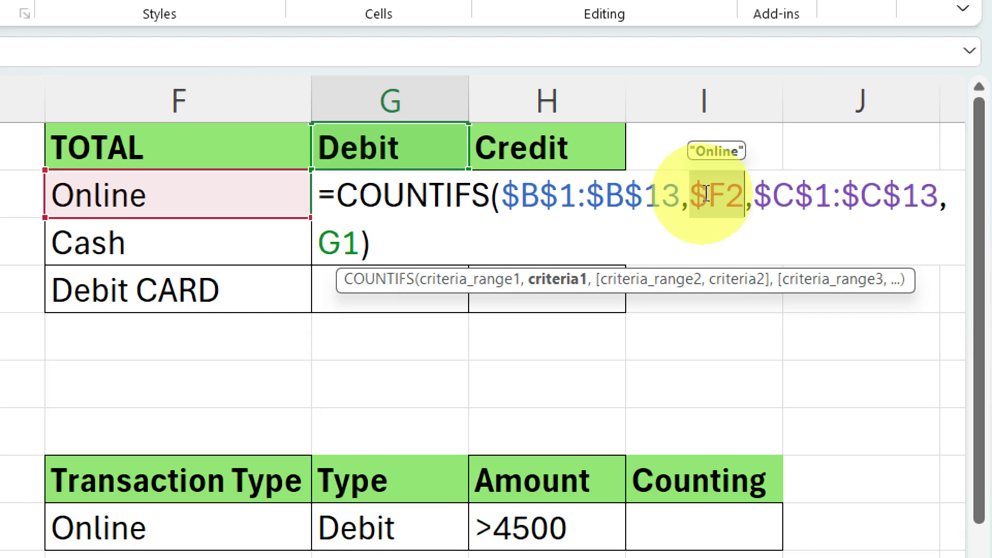
left_click(719, 197)
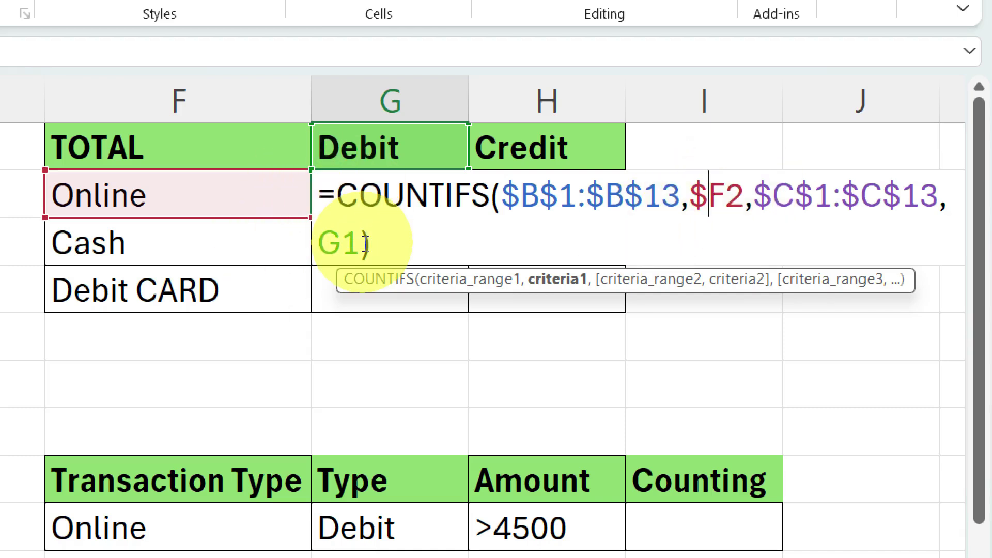
key("Return")
Fill the G2 formula down through the Cash and Debit CARD rows to G4 and check the second criterion in G3.
left_click(393, 209)
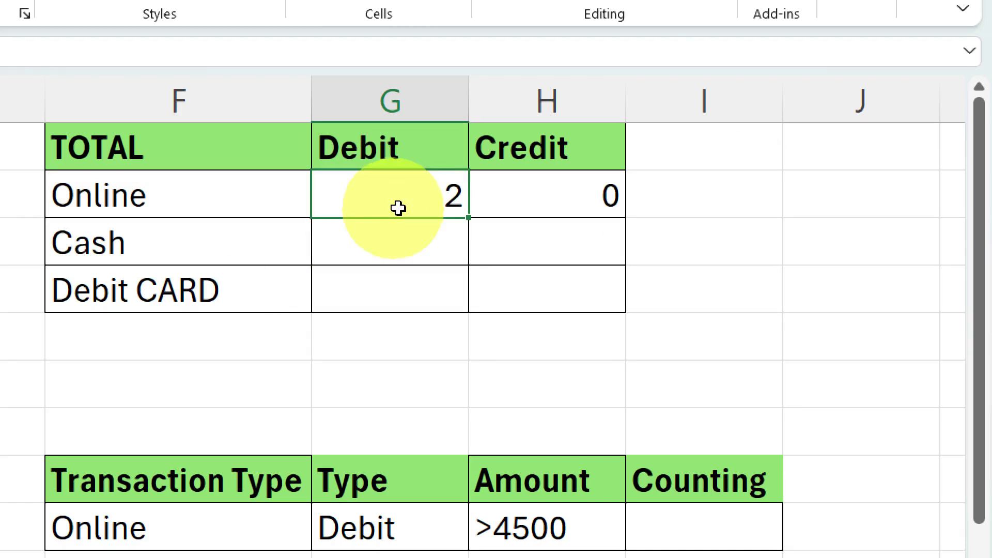
left_click_drag(468, 218, 457, 312)
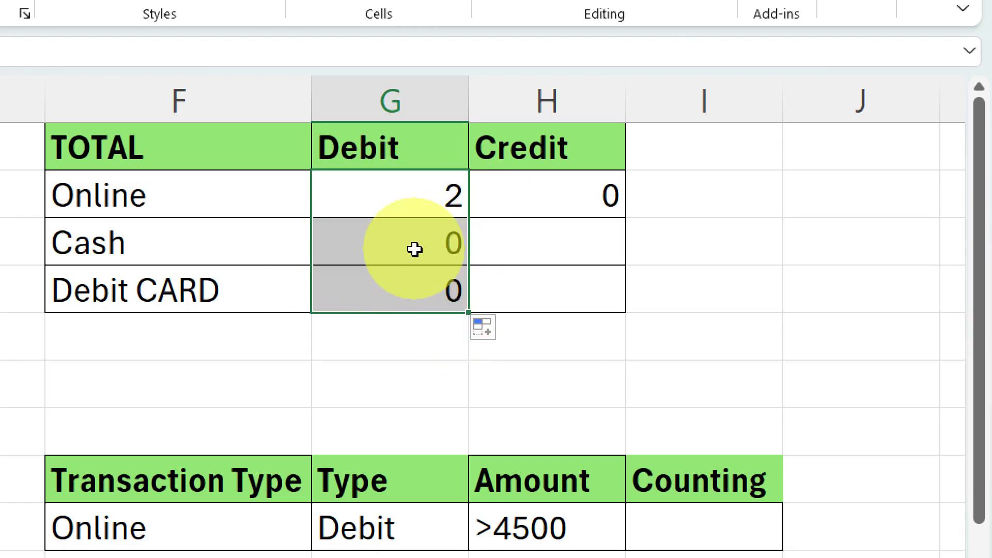
double_click(415, 249)
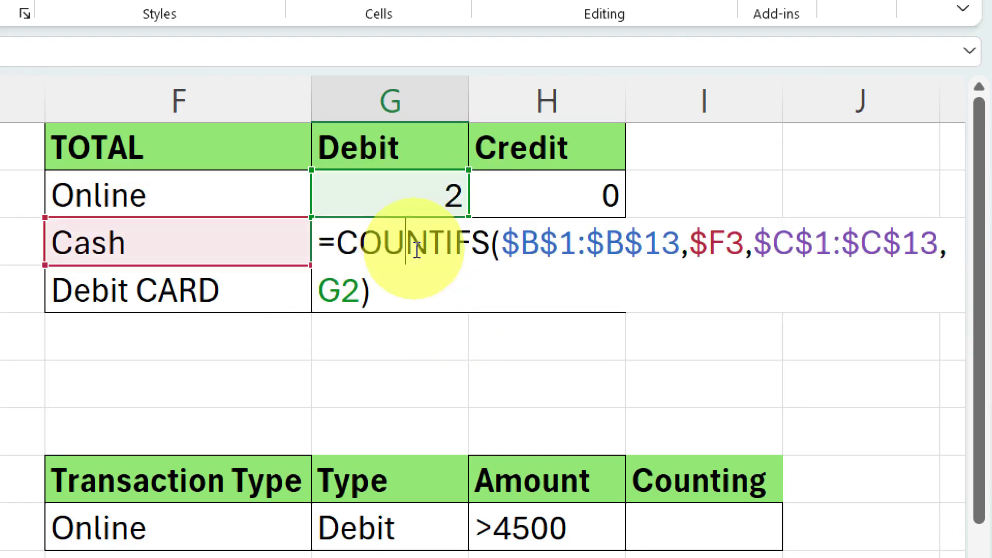
left_click(361, 295)
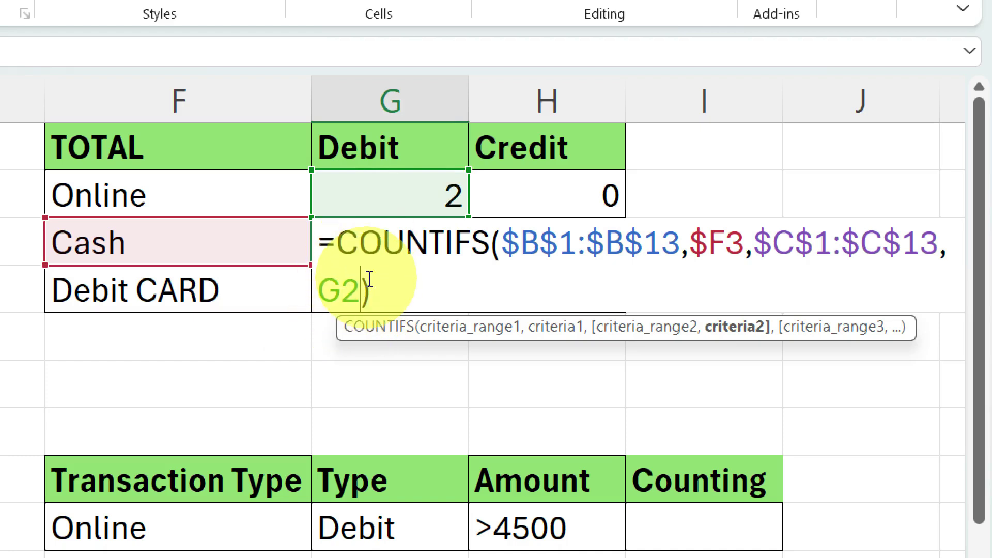
key("Return")
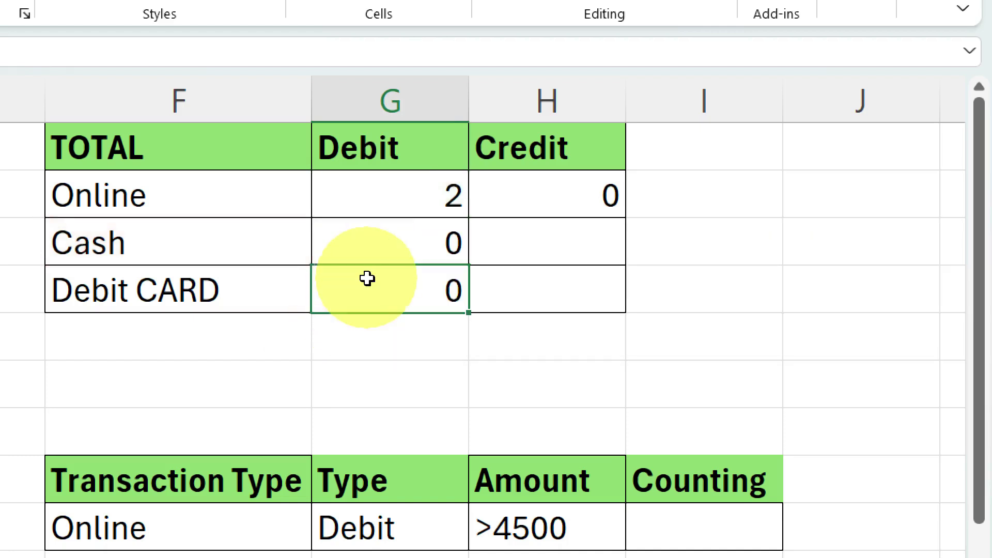
Review the criteria in G2, then fill its $F2-based formula across to H2 and inspect the copied references.
left_click(394, 186)
double_click(394, 186)
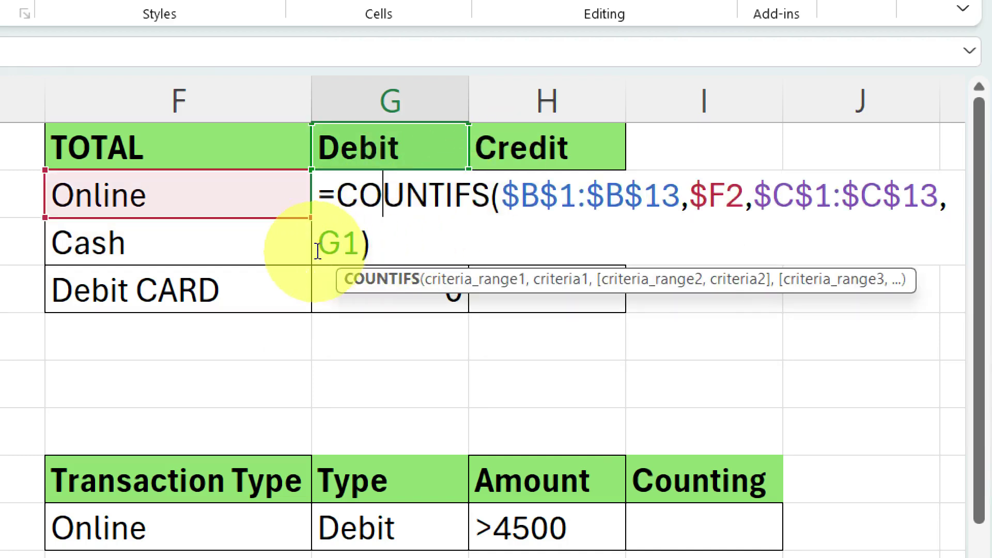
key("Return")
left_click_drag(413, 196, 549, 190)
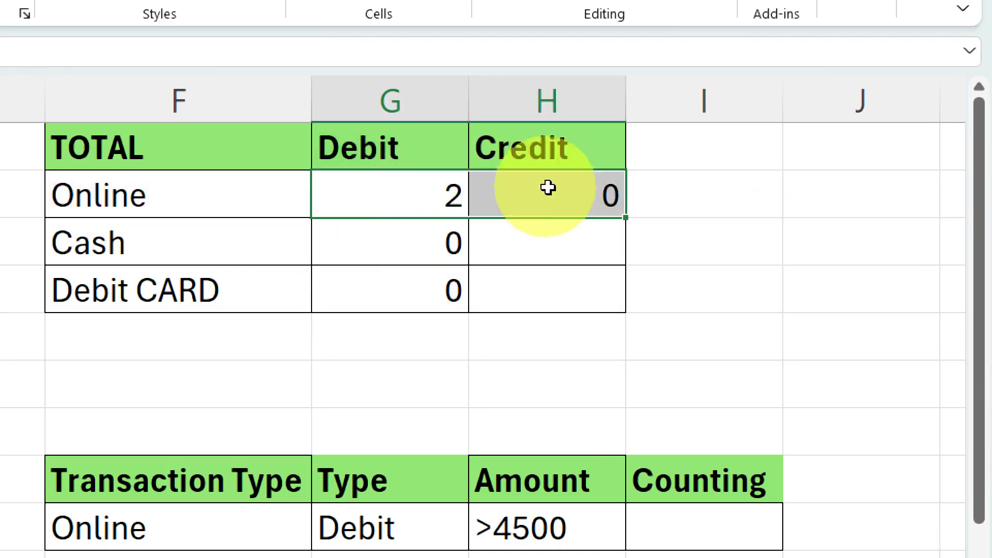
double_click(589, 190)
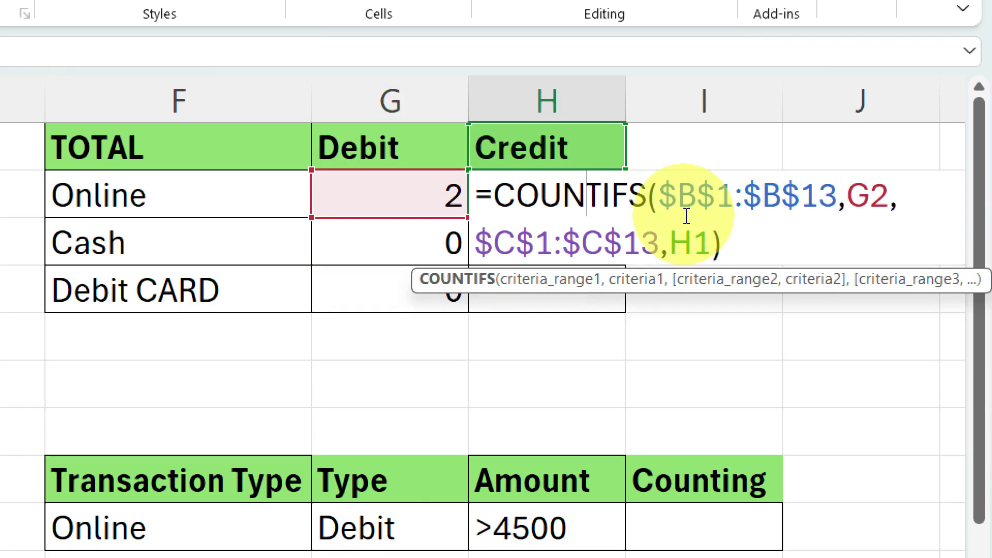
key("Return")
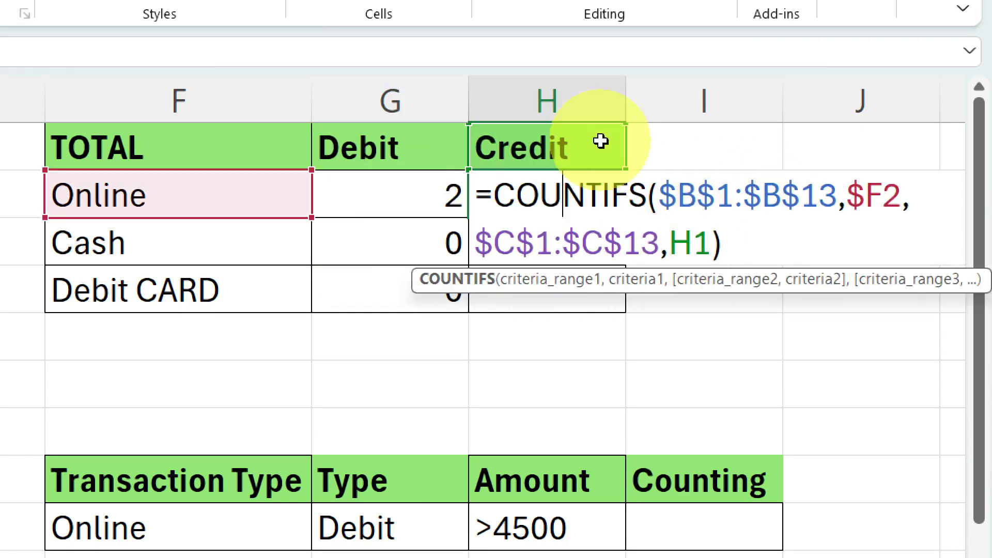
Change the second criterion in the G2 formula to the mixed reference G$1, locking only its row.
left_click(419, 206)
key("Return")
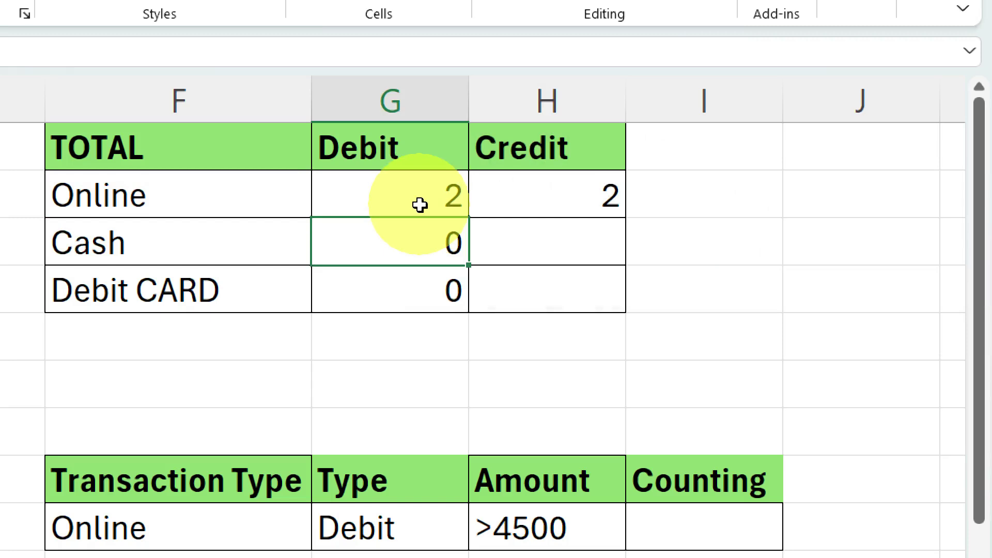
left_click(420, 202)
double_click(420, 201)
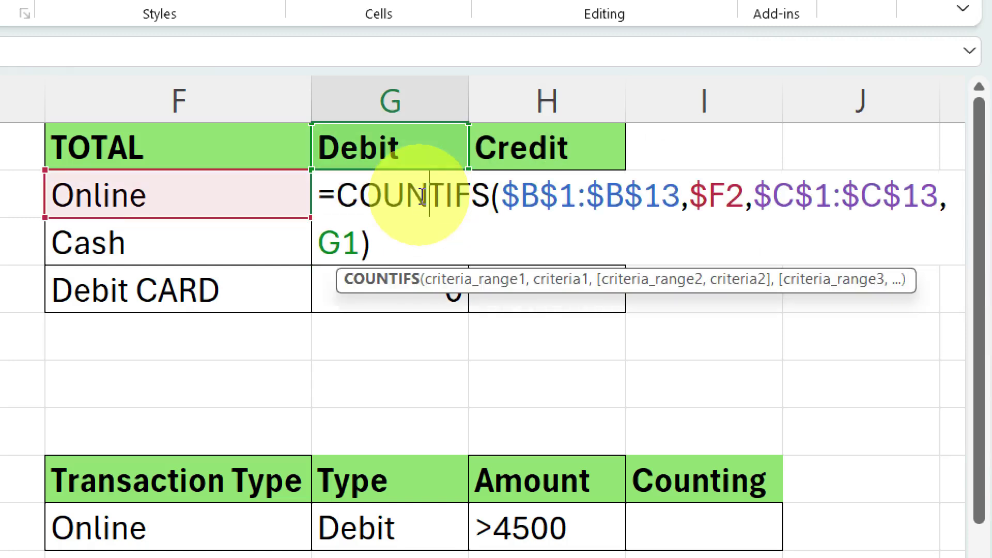
double_click(328, 243)
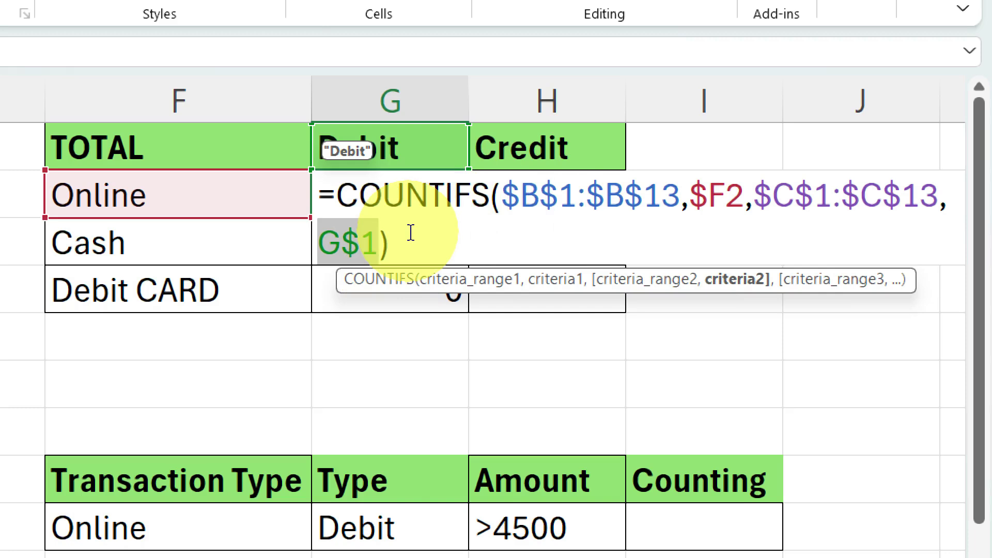
key("Return")
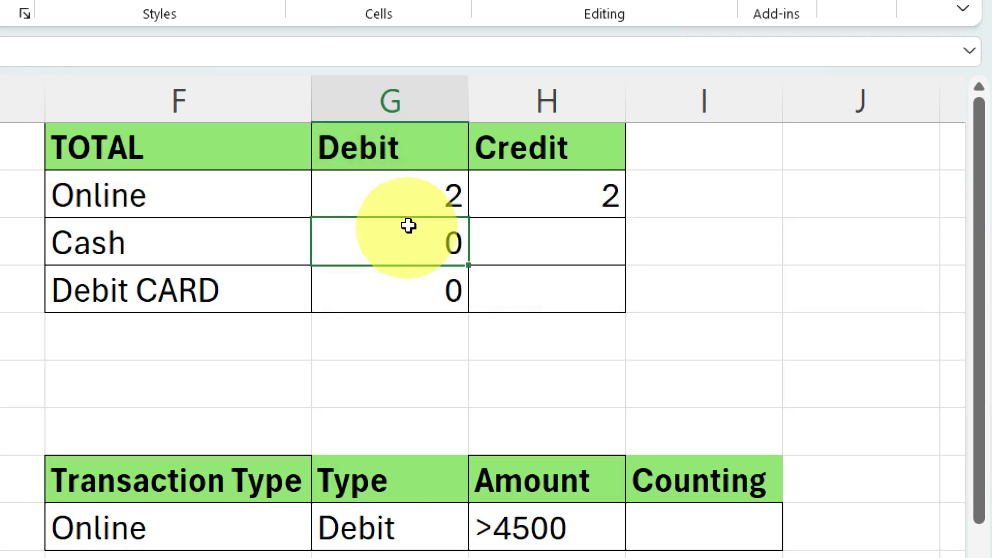
Fill the updated G2 formula through the rest of the TOTAL table, covering G3:G4 and H2:H4.
left_click(423, 193)
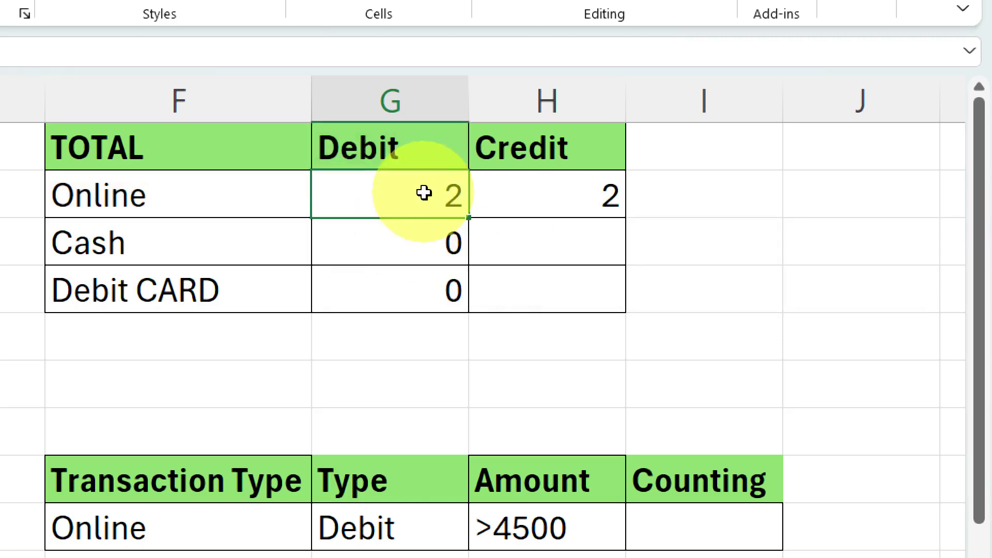
double_click(470, 217)
left_click(581, 192)
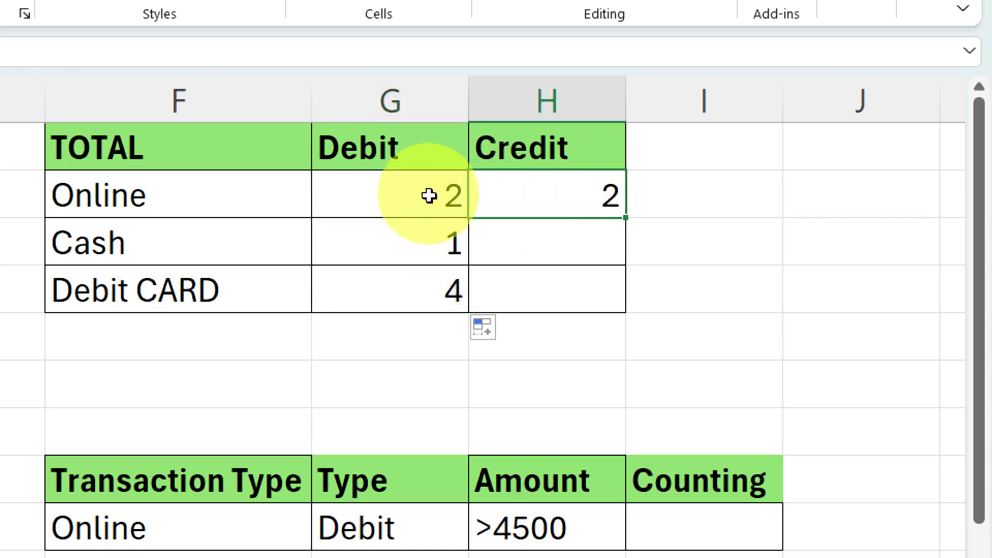
left_click_drag(425, 190, 541, 201)
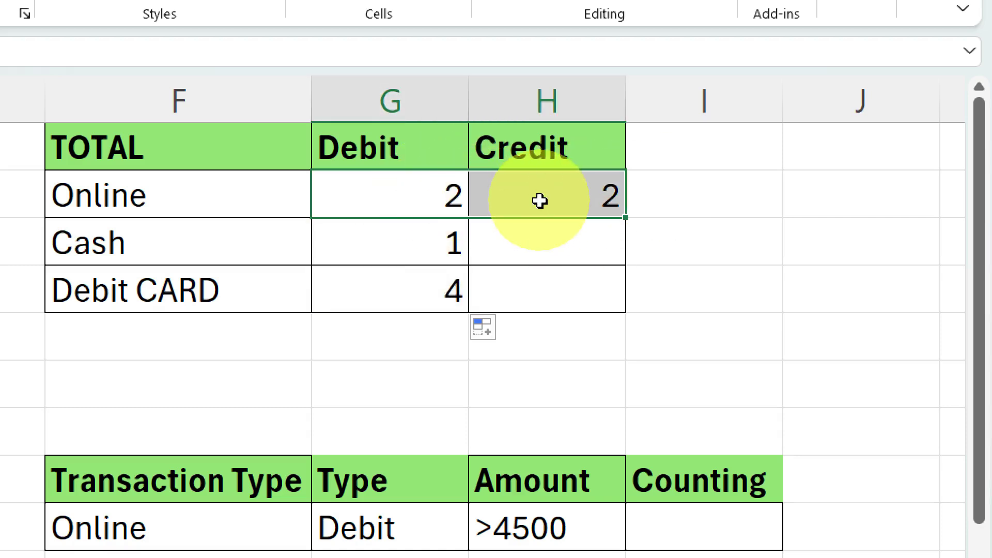
left_click(429, 205)
left_click_drag(469, 218, 626, 207)
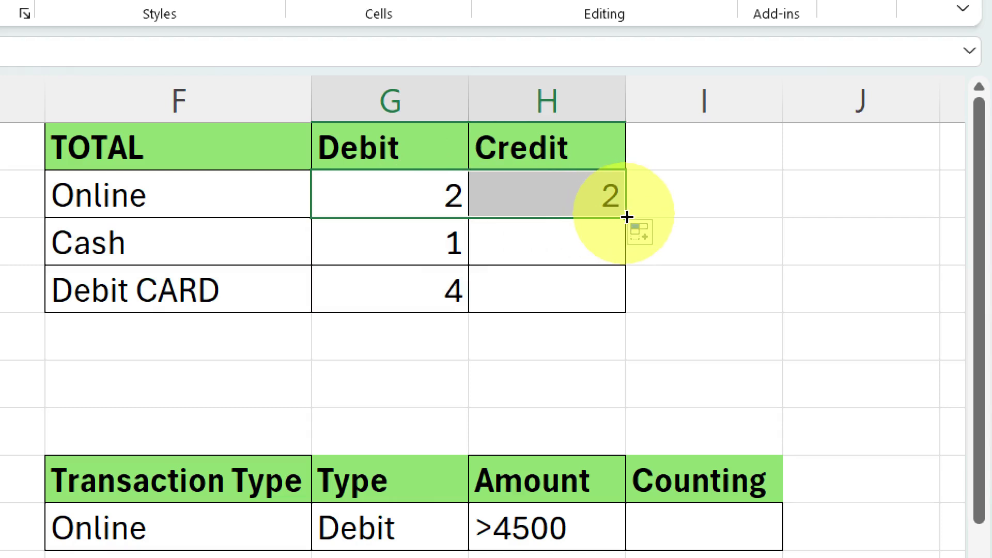
double_click(627, 219)
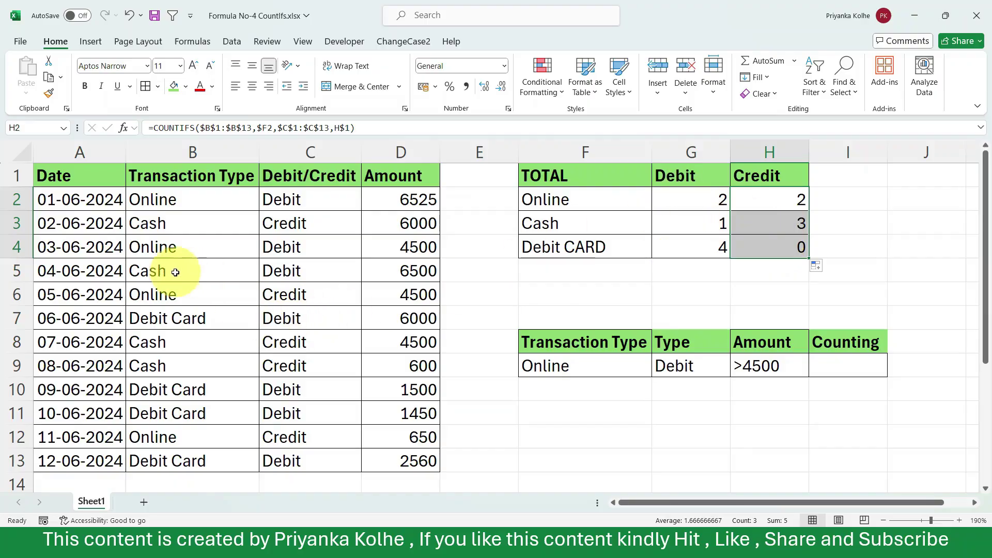
Check the Cash rows against the summary counts and change the entry in C8 to Debit to test the formulas.
left_click_drag(164, 272, 265, 270)
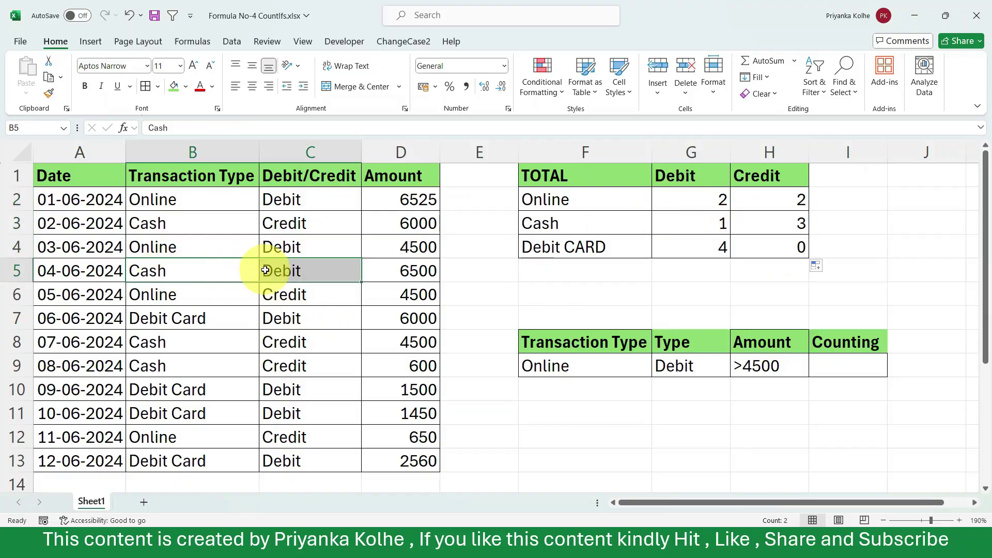
left_click_drag(186, 340, 290, 366)
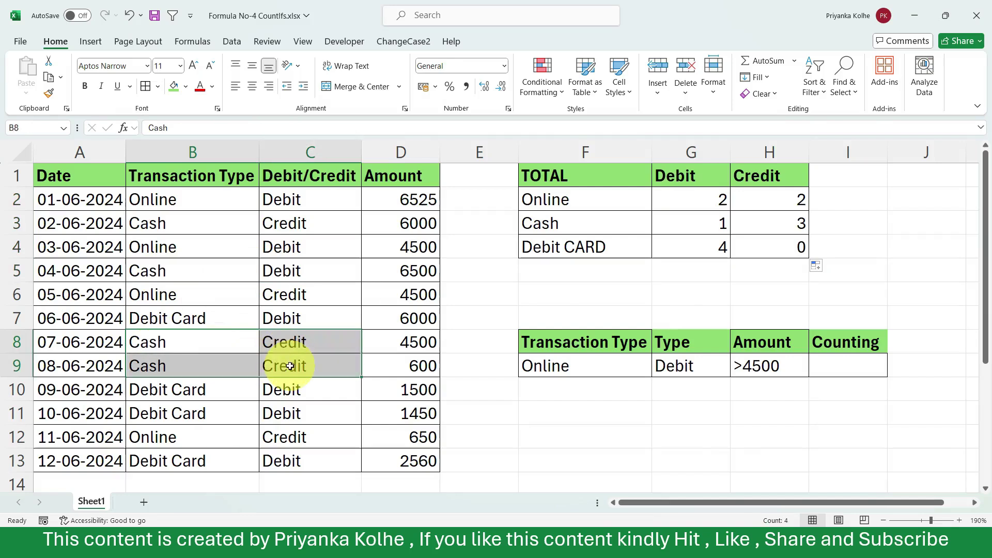
left_click(676, 228)
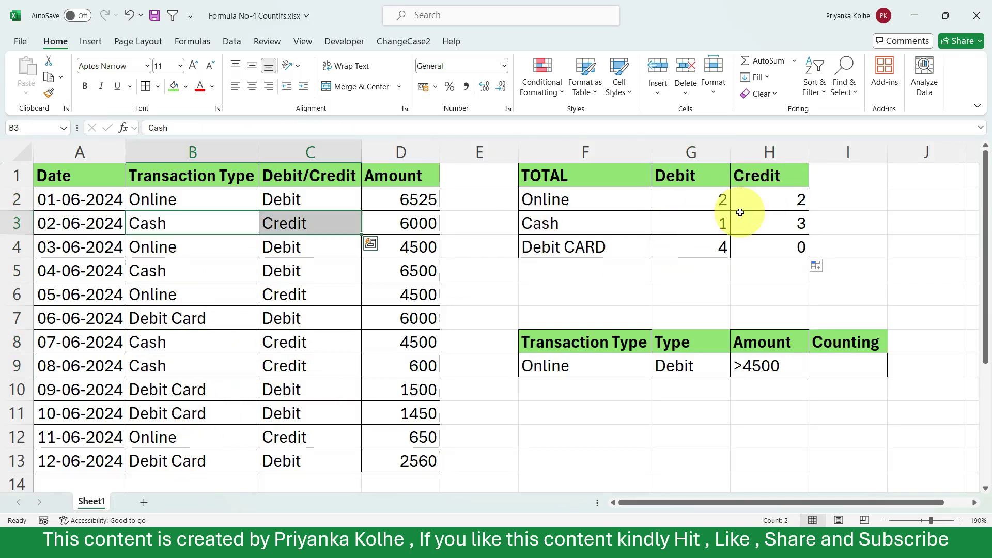
left_click(278, 343)
type("debit")
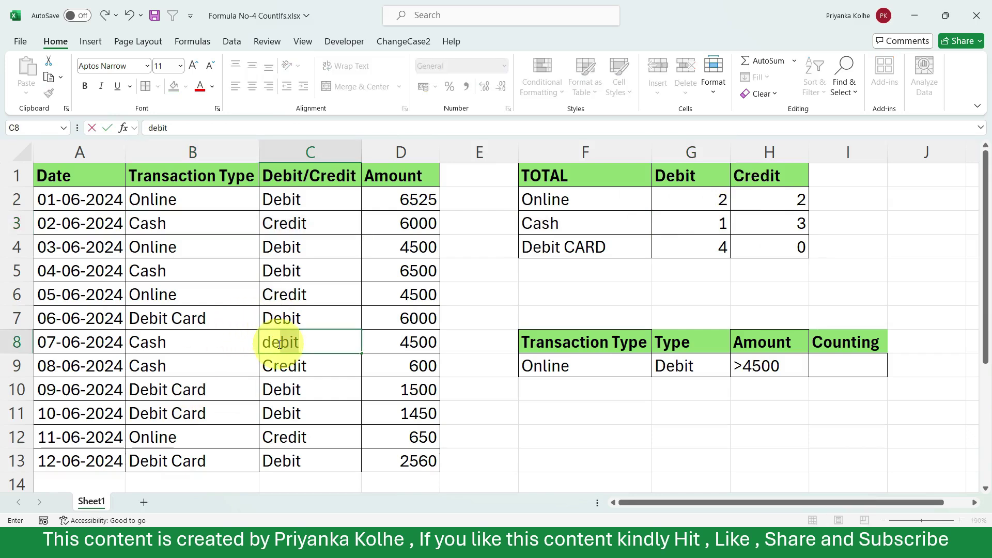
key("Return")
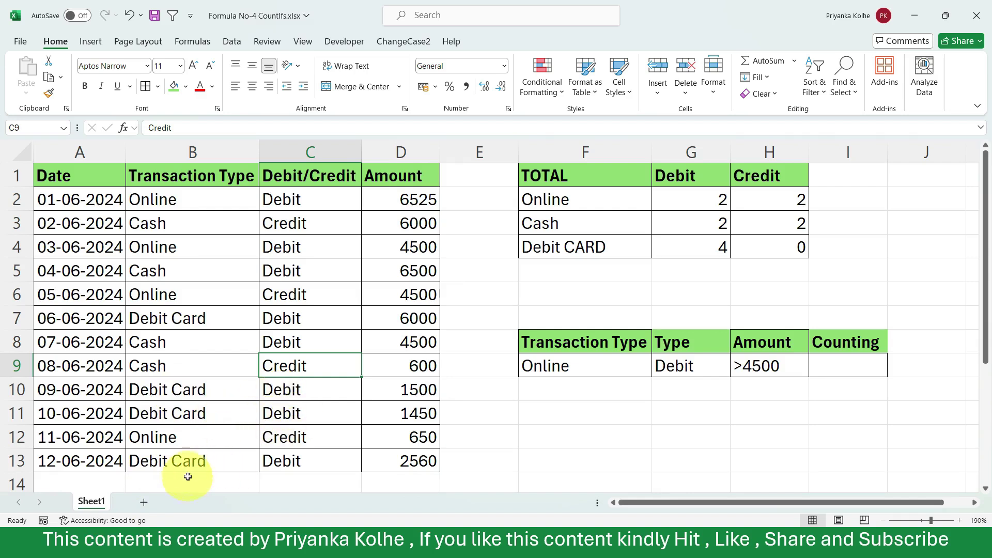
left_click_drag(177, 317, 288, 317)
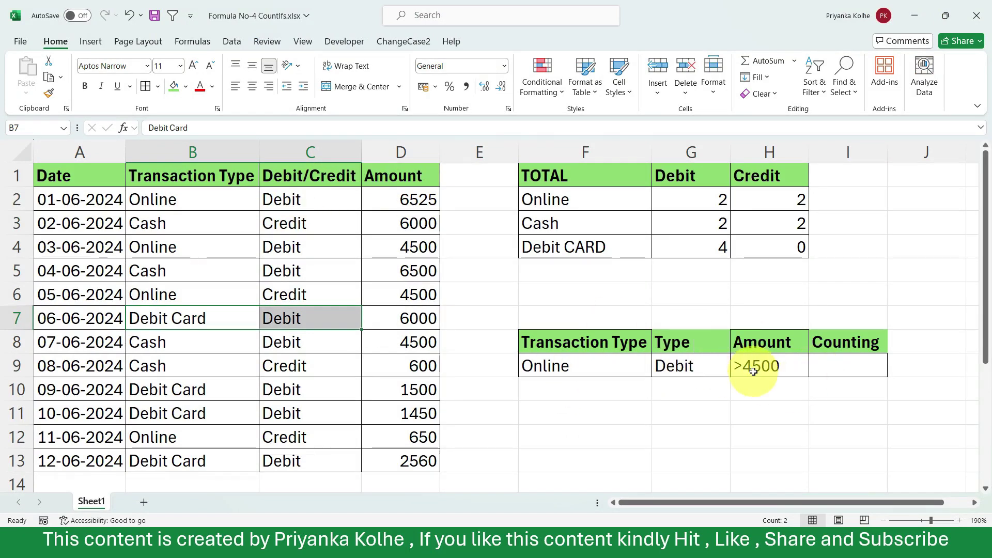
Start a COUNTIFS formula in I9 with B1:B13 as the first criteria range and F9 as its criterion.
left_click(843, 370)
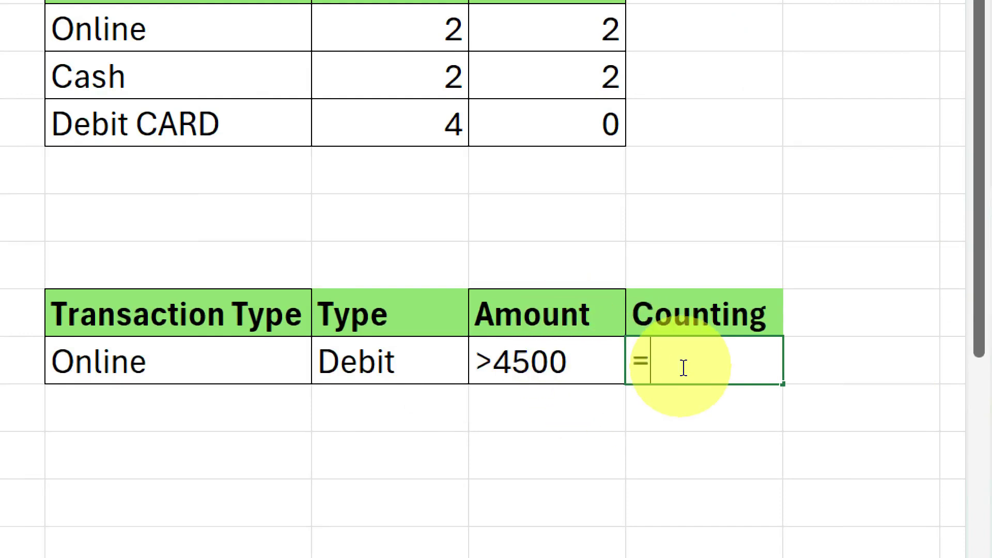
type("coun")
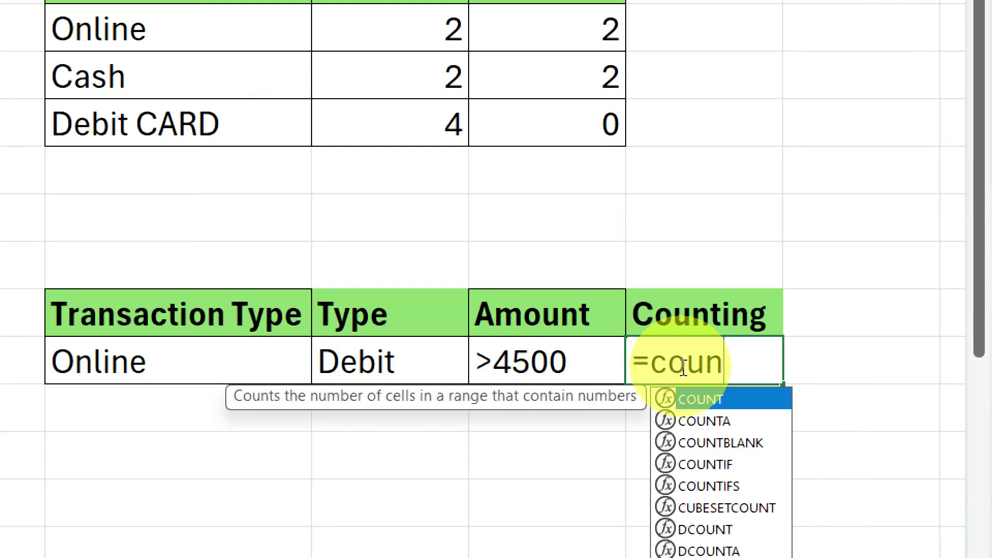
type("t")
key("Down")
key("Down")
key("Down")
key("Down")
key("Tab")
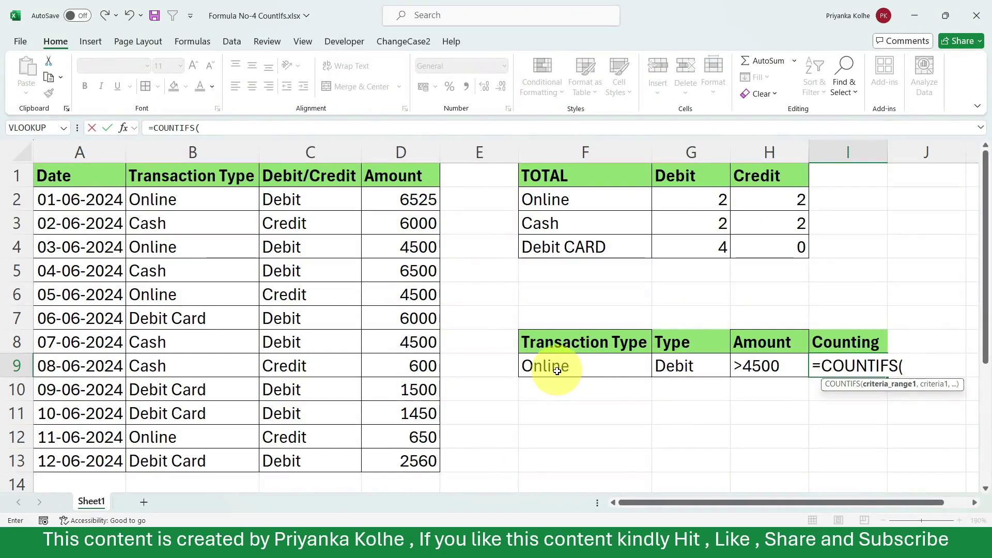
left_click_drag(206, 177, 246, 452)
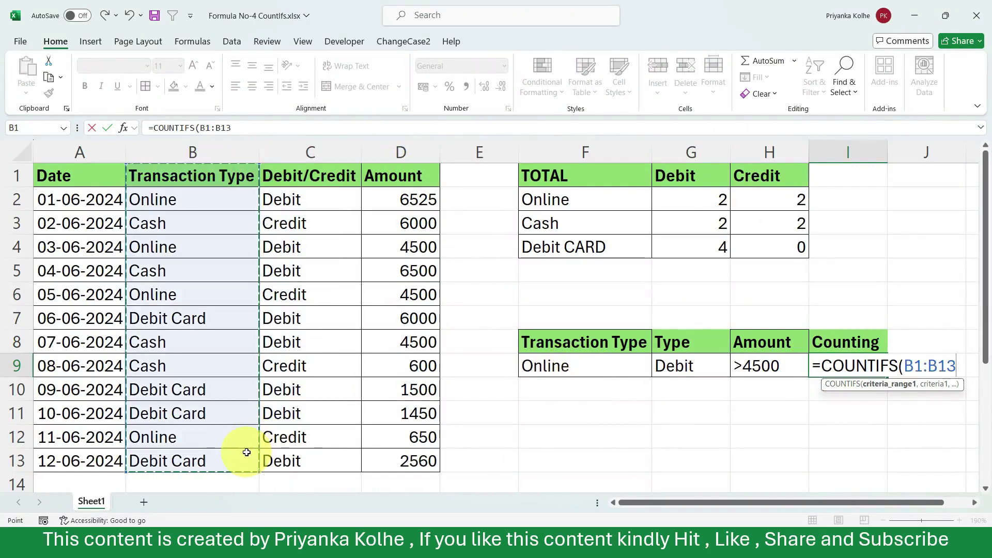
type(",")
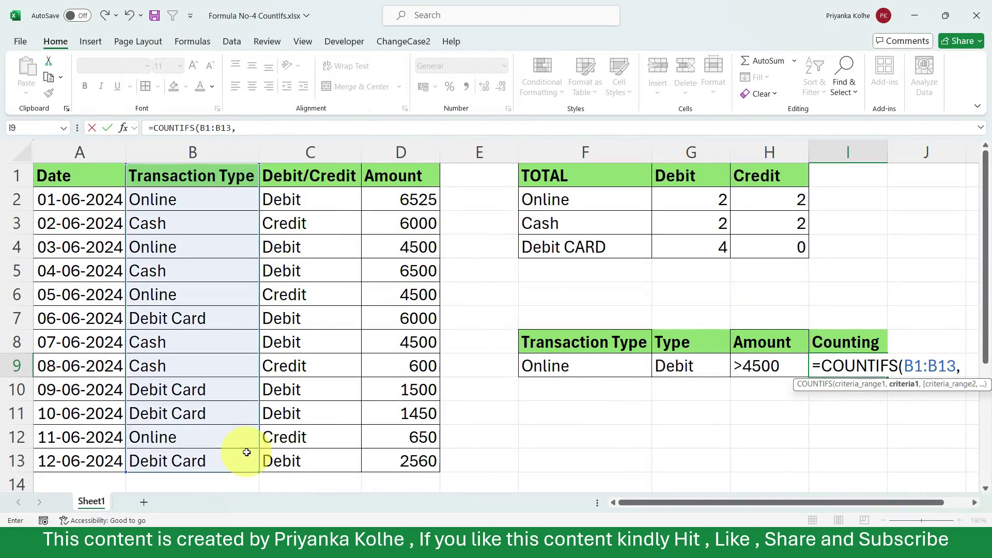
left_click(549, 372)
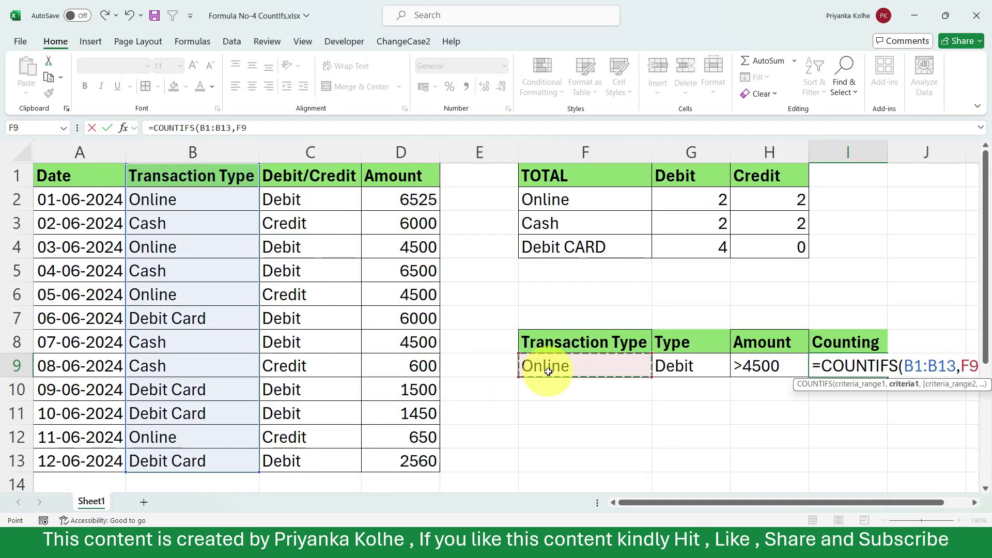
type(",")
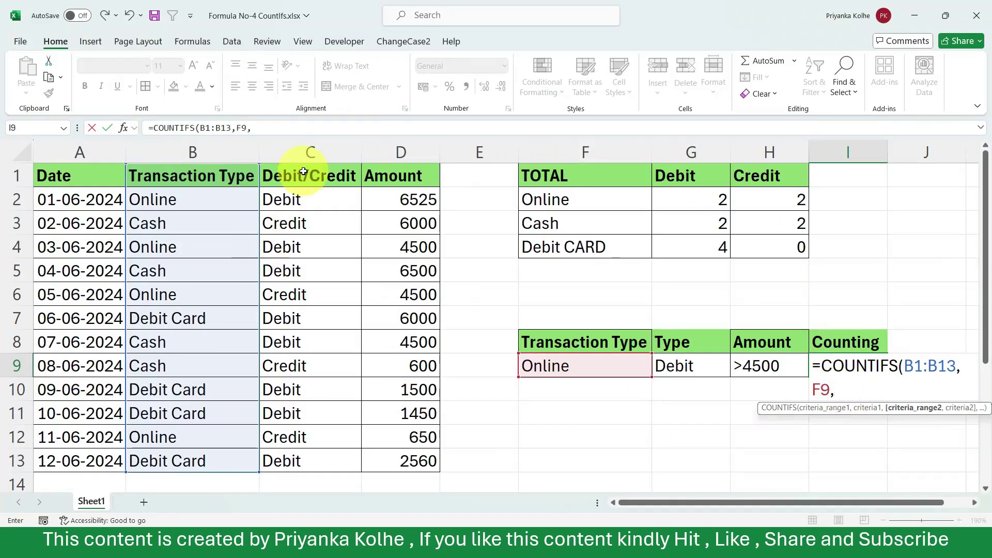
Add the Debit/Credit range C1:C13 with criterion G9 as the second condition of the I9 formula.
left_click_drag(294, 171, 300, 465)
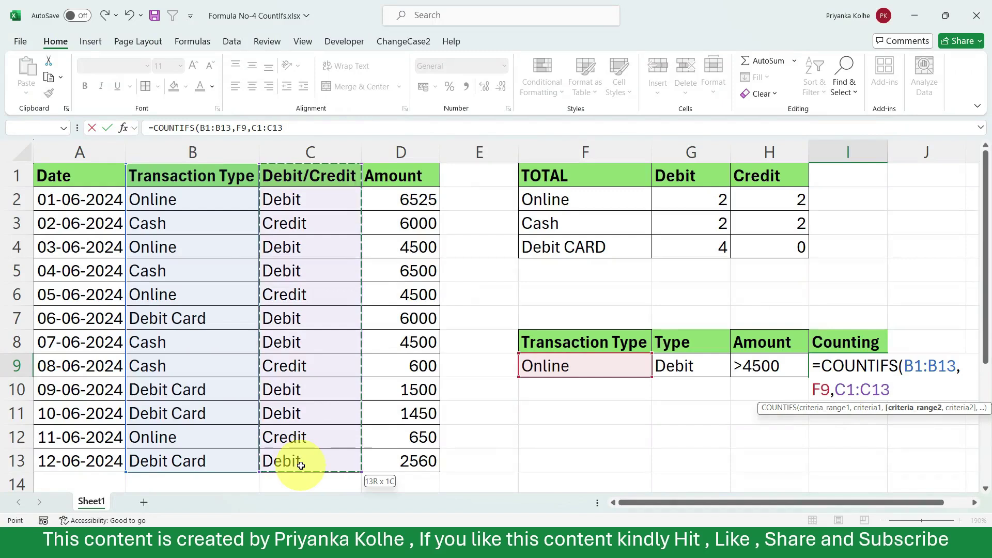
type(",")
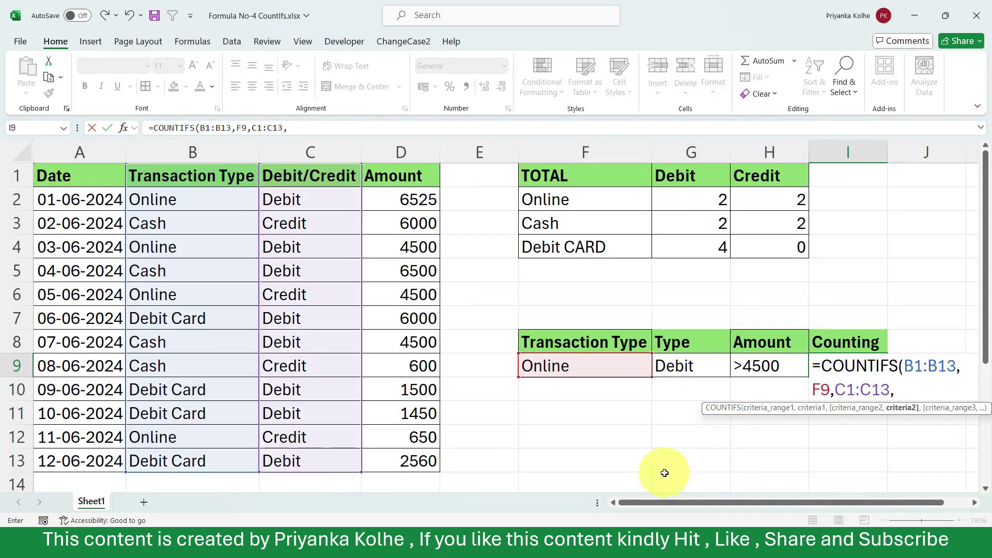
left_click(673, 375)
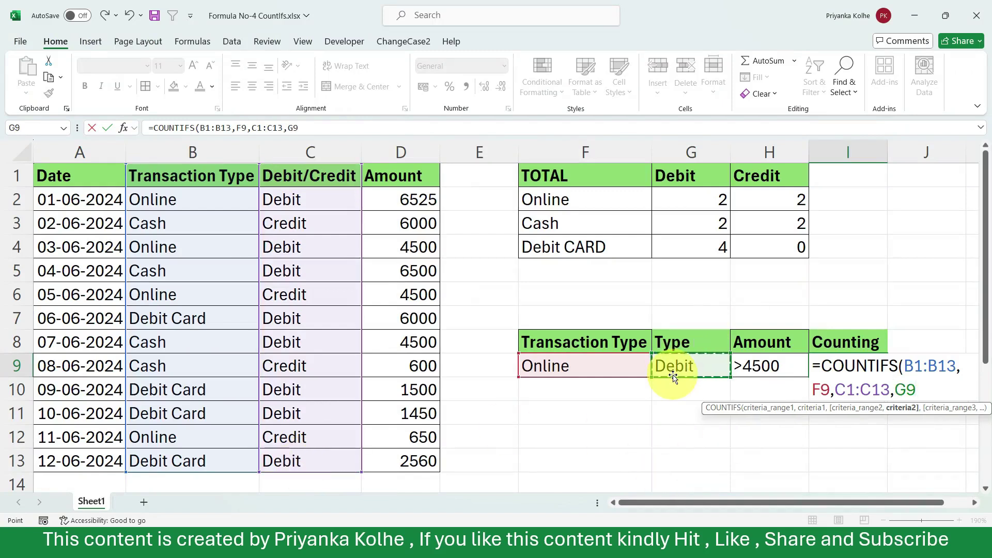
type(",")
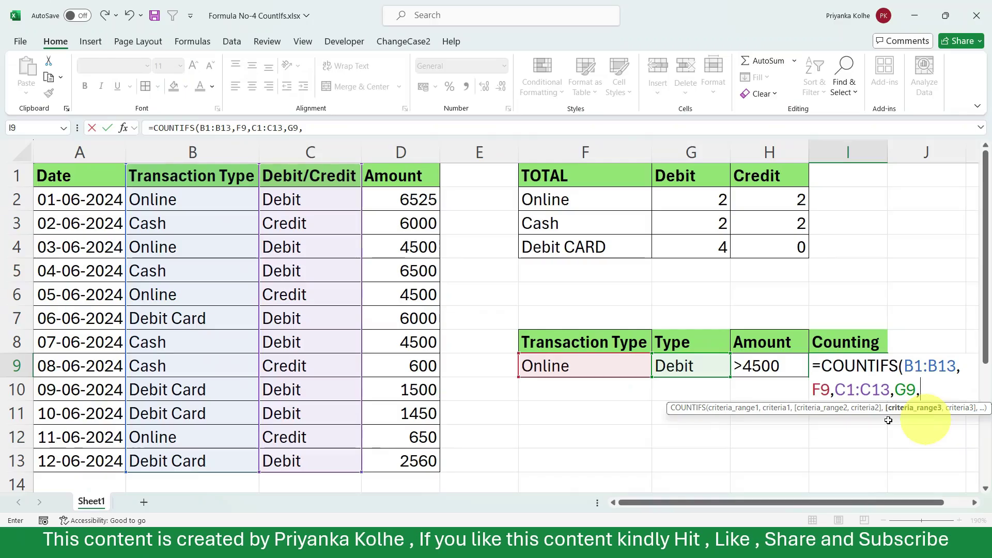
Add the Amount range D1:D13 with criterion H9 as the third condition and complete the I9 formula.
left_click_drag(388, 177, 407, 452)
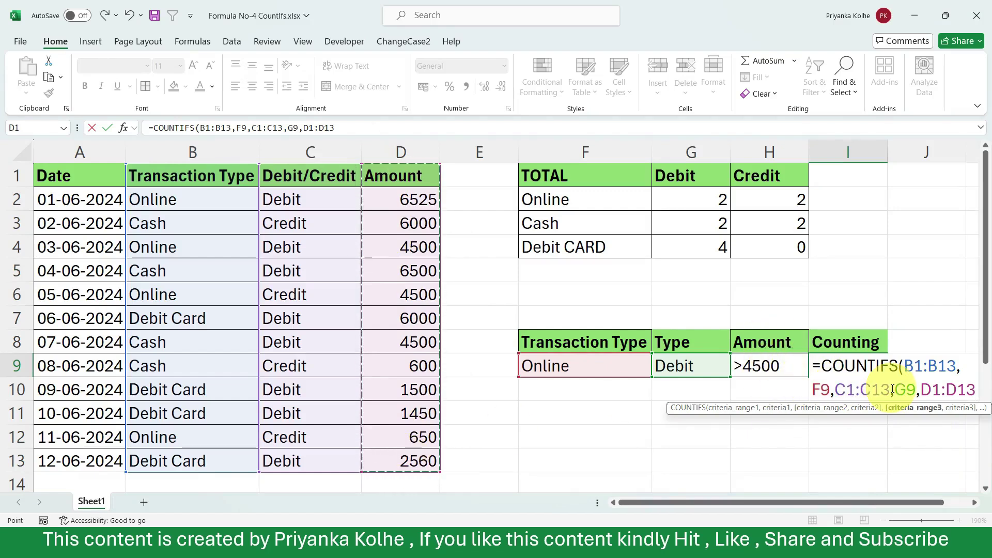
type(",")
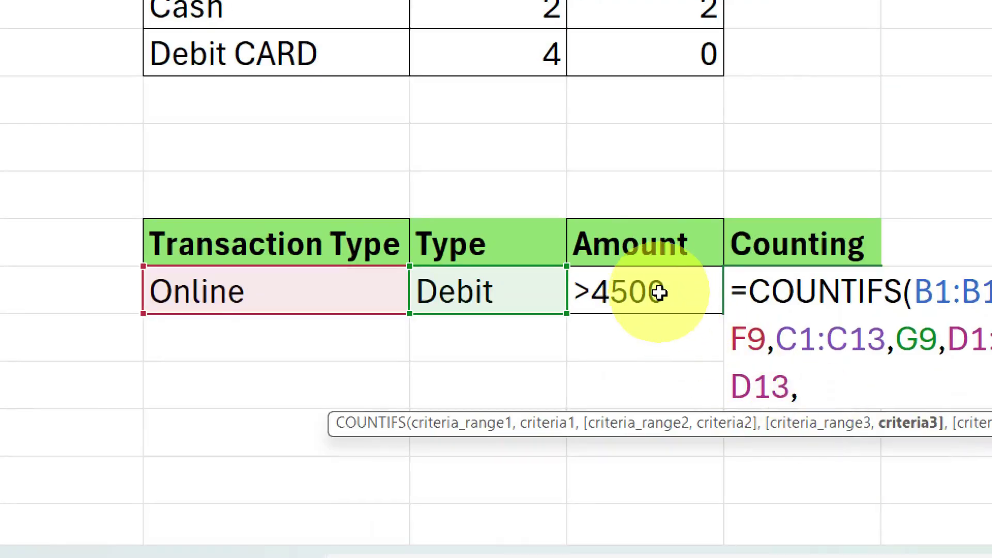
left_click(771, 367)
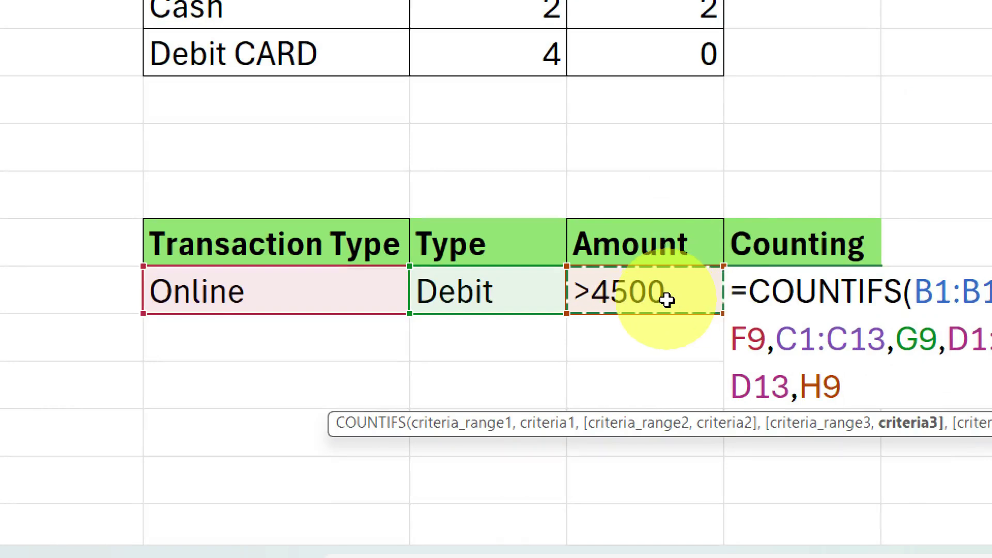
key("Return")
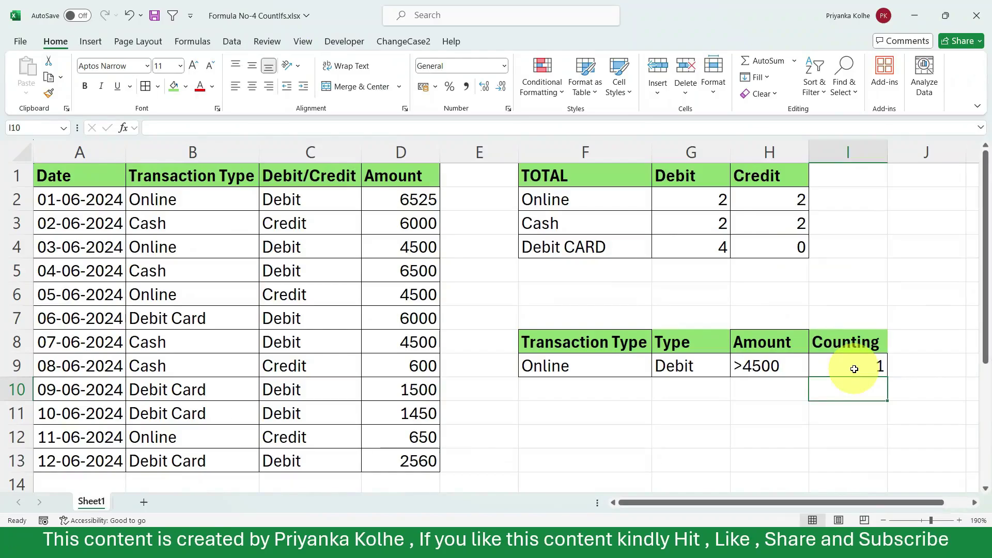
Check the Online Debit rows against the count in I9 and change the amount criterion in H9 to >=4500.
left_click(854, 369)
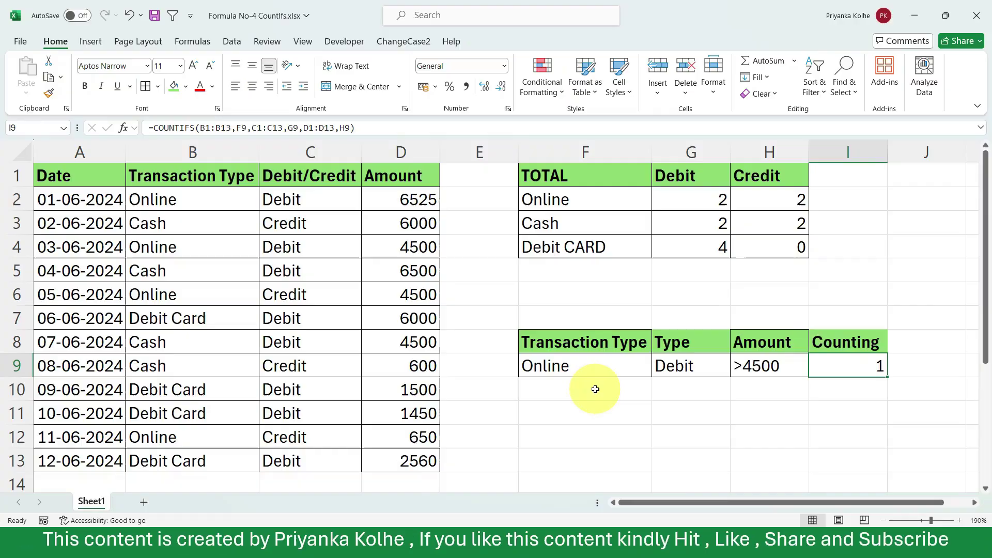
left_click(163, 200)
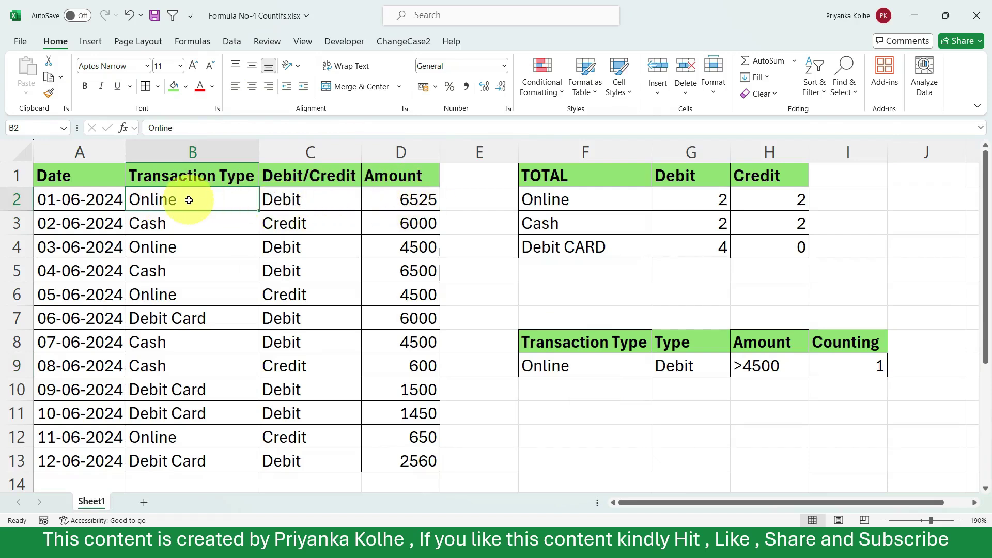
left_click(188, 245)
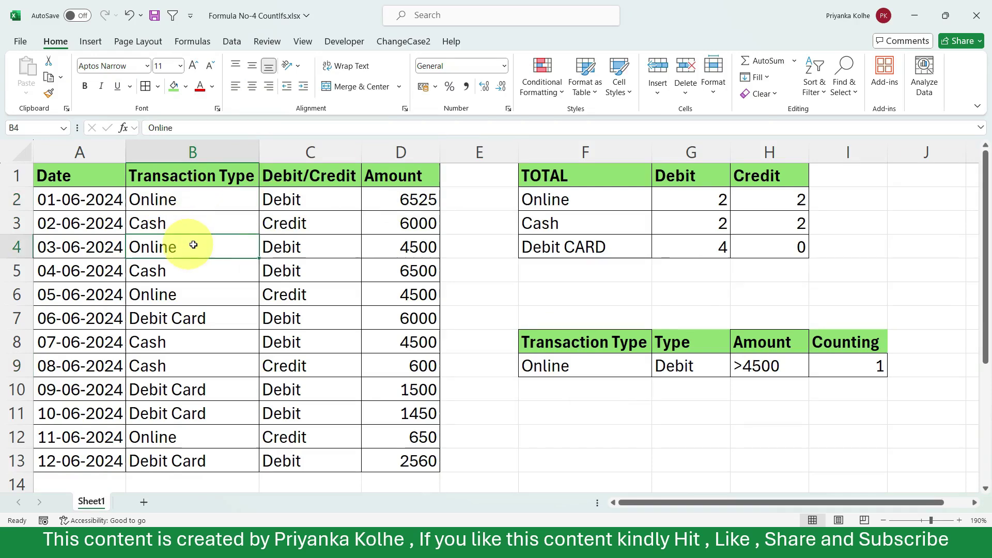
left_click(266, 246)
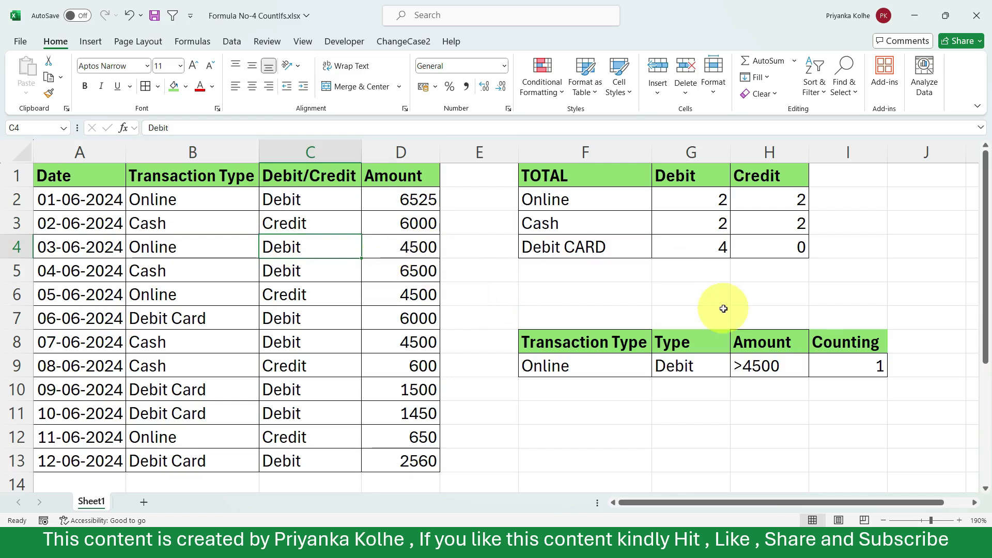
left_click(748, 369)
double_click(749, 368)
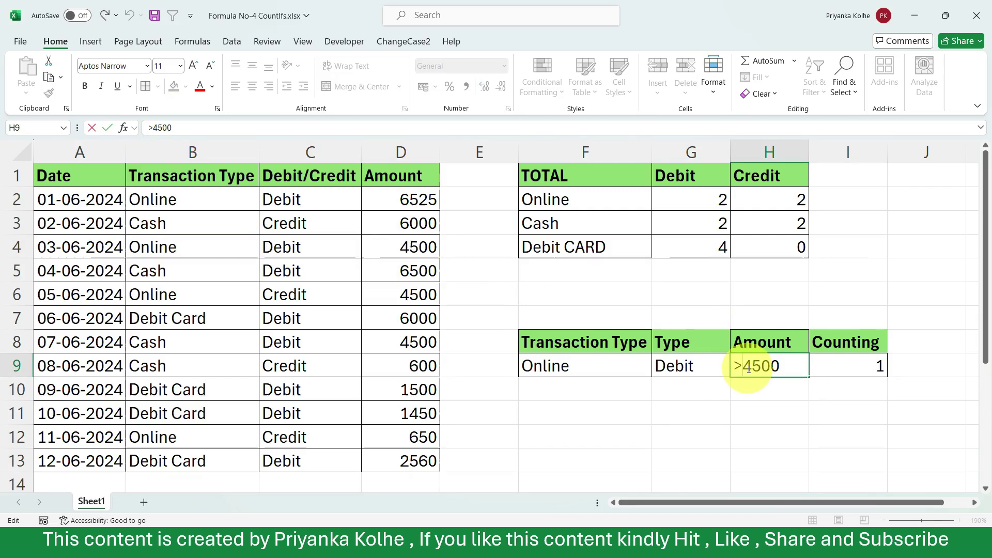
key("Return")
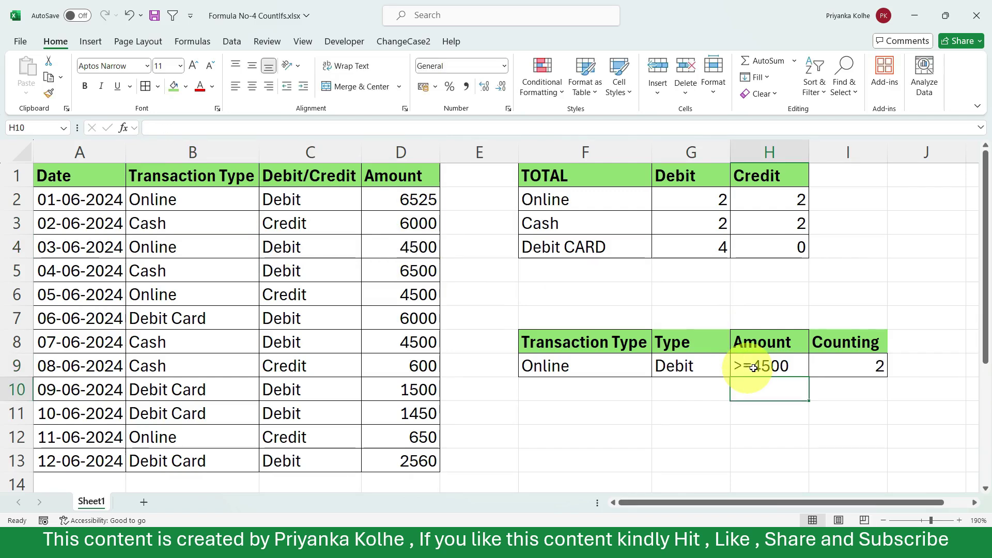
left_click(827, 370)
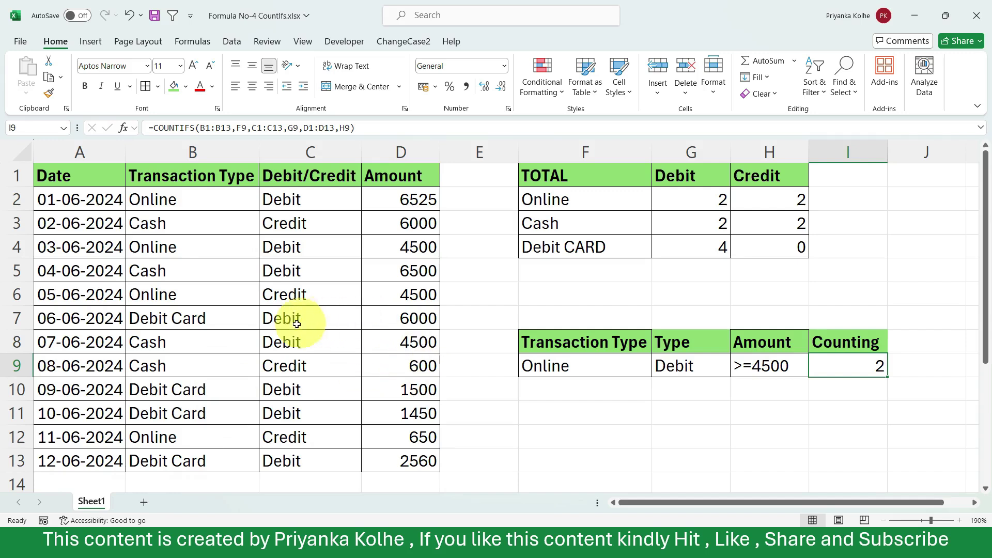
Change the transaction type in B7 to Online to test the COUNTIFS formulas and review that row's entries.
left_click(176, 320)
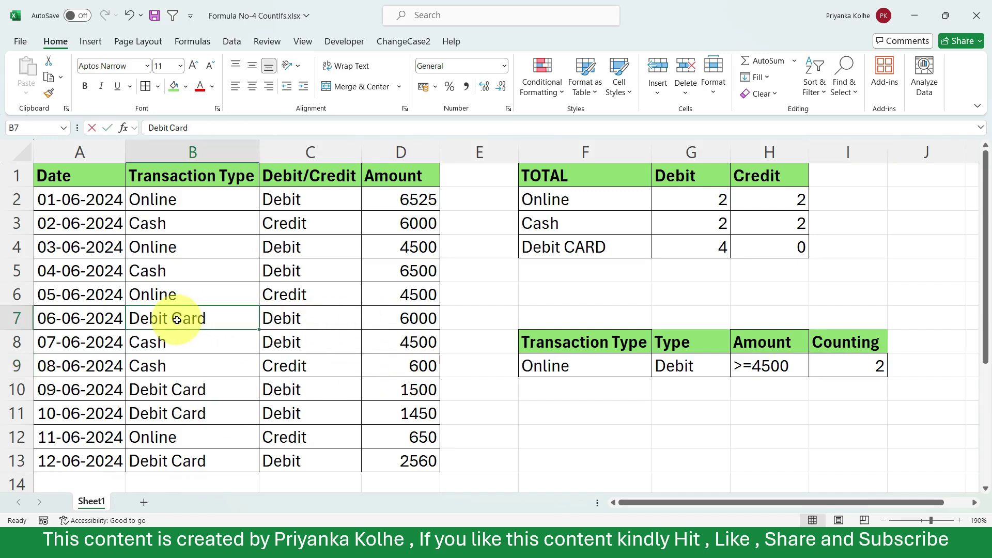
type("online")
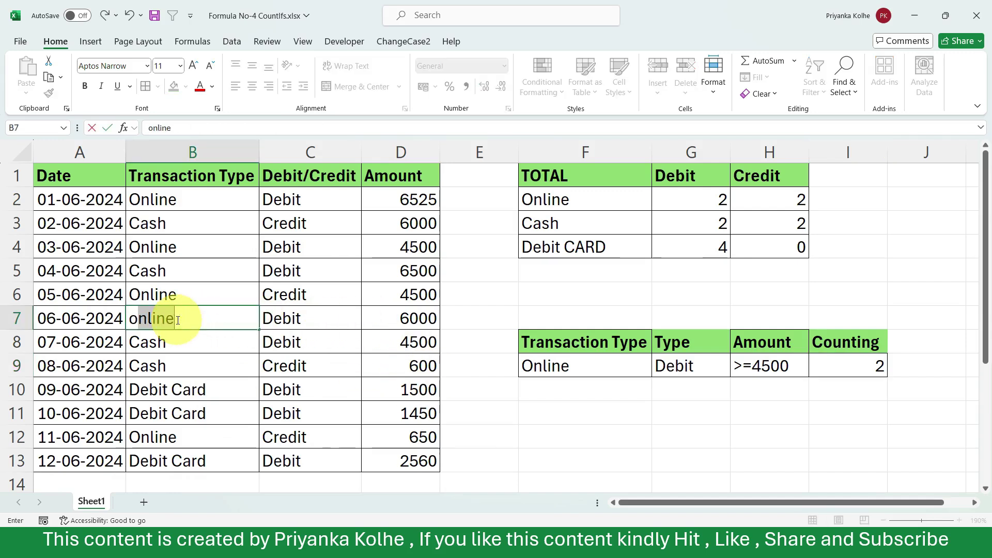
left_click(299, 322)
left_click_drag(171, 322, 377, 309)
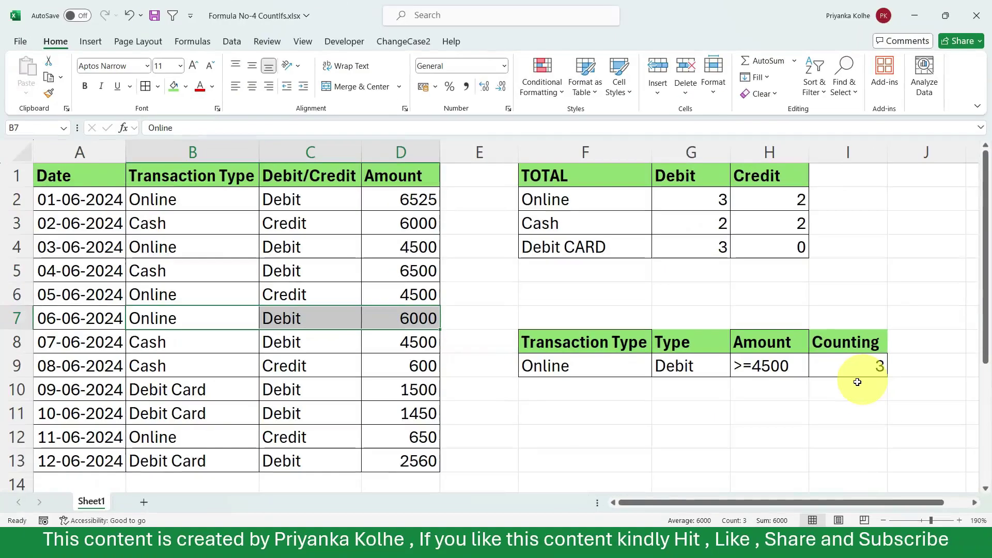
left_click(351, 419)
left_click(759, 416)
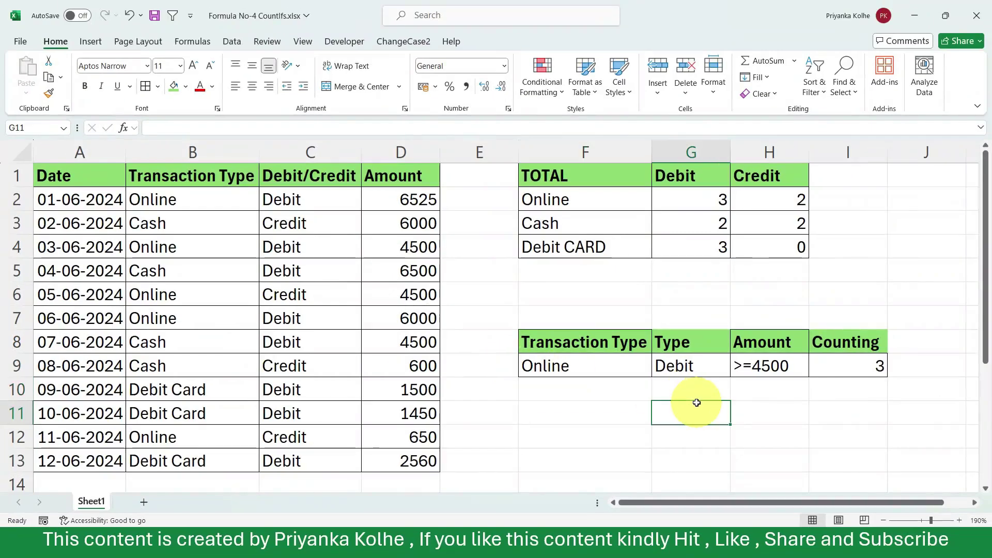